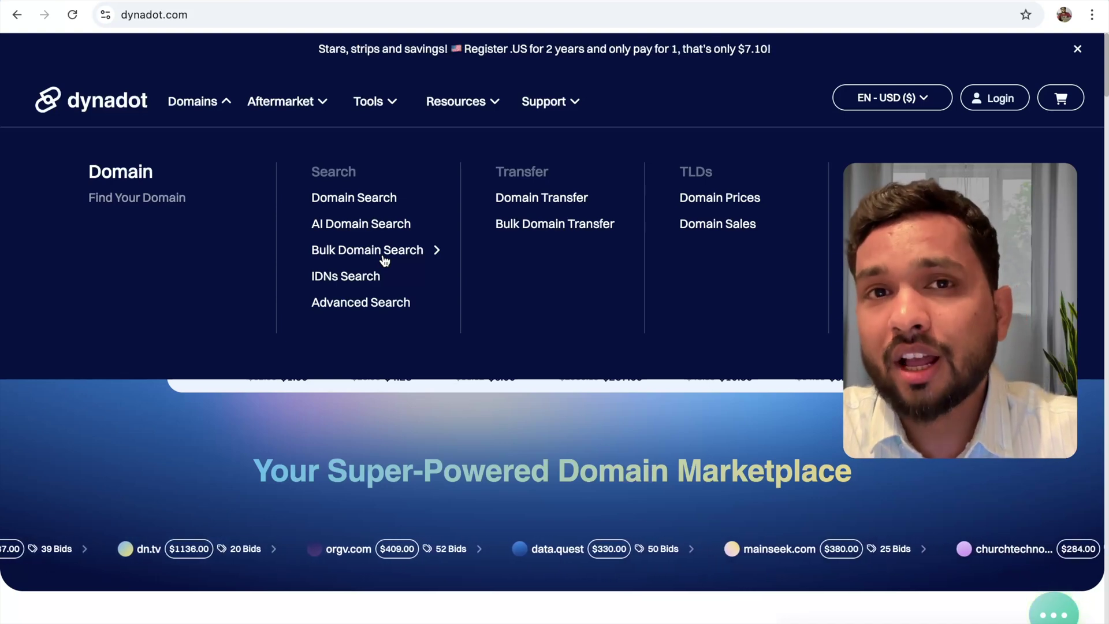
# - Let the Domains and Tools menus close so the homepage domain search is visible
pyautogui.moveTo(370, 102)
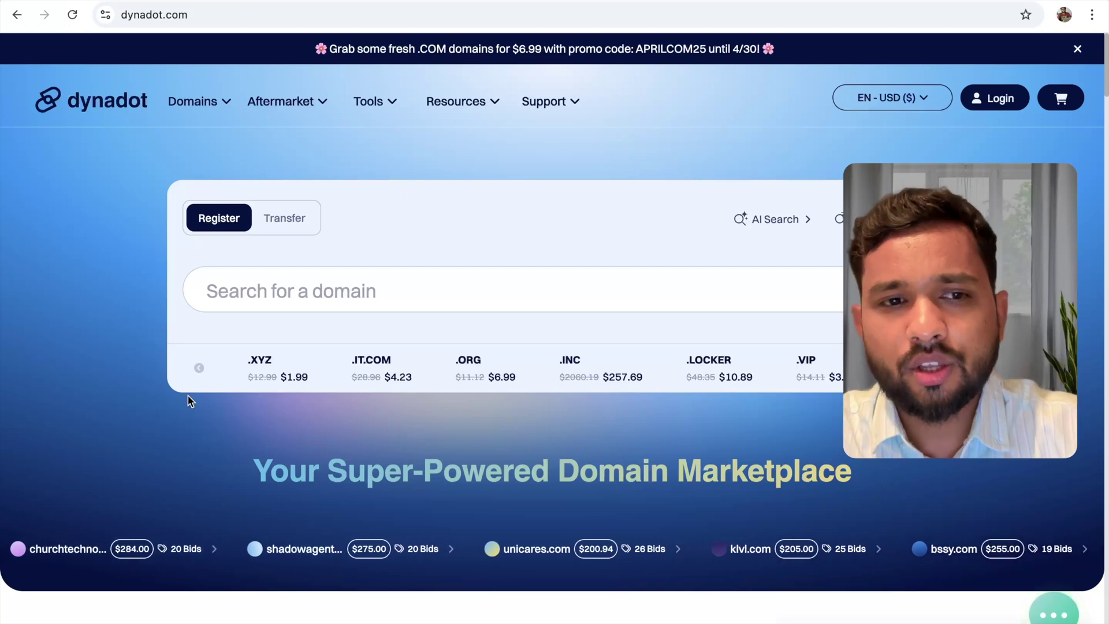
# - Search domains for 'tcbcode' and review the results, where tcbcode.com is already taken
pyautogui.click(417, 287)
pyautogui.write('tcb')
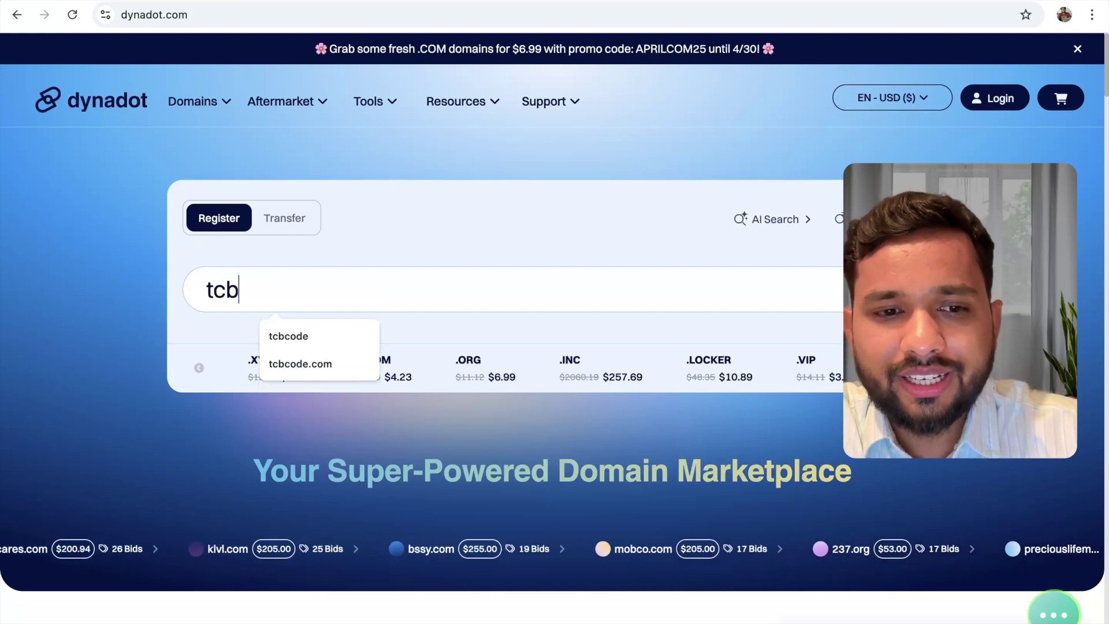
pyautogui.write('code')
pyautogui.press('Return')
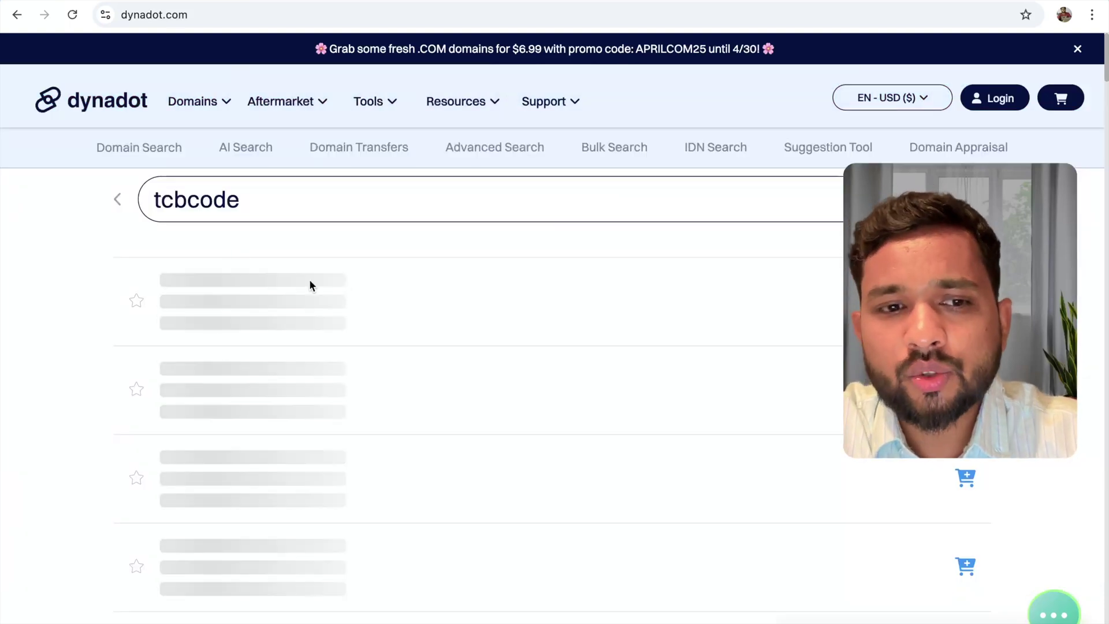
pyautogui.scroll(-2, 558, 368)
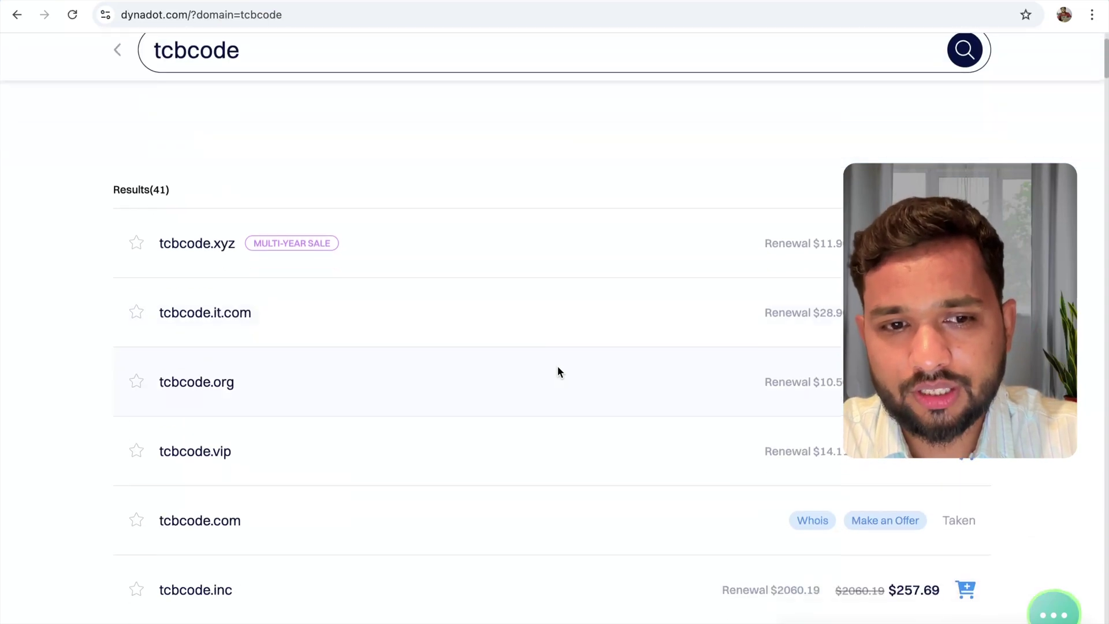
pyautogui.scroll(-1, 558, 371)
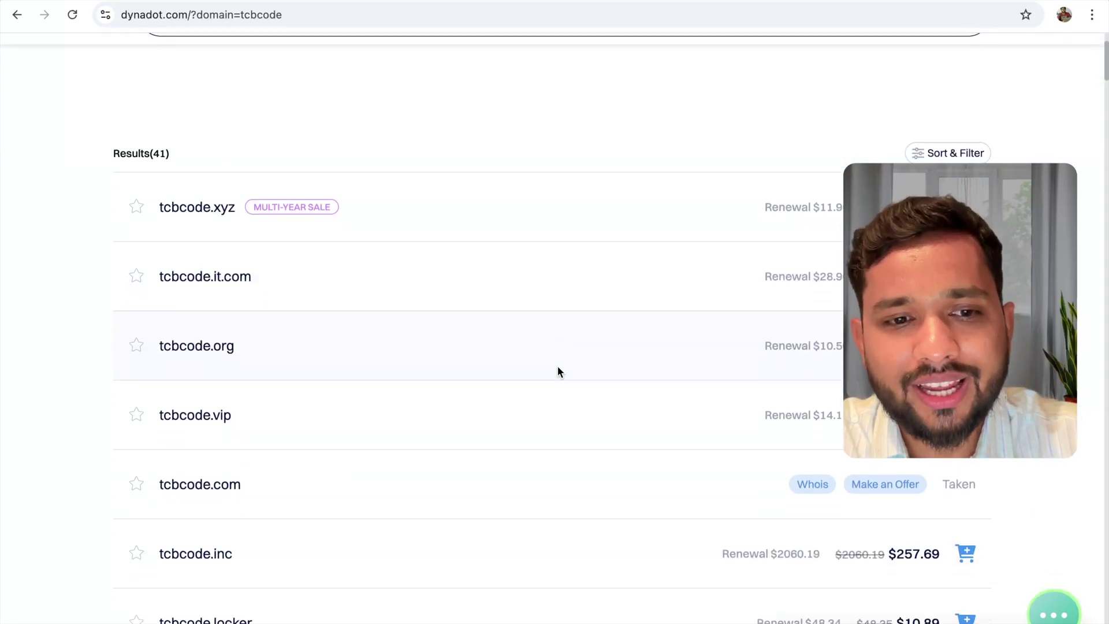
pyautogui.scroll(-2, 558, 372)
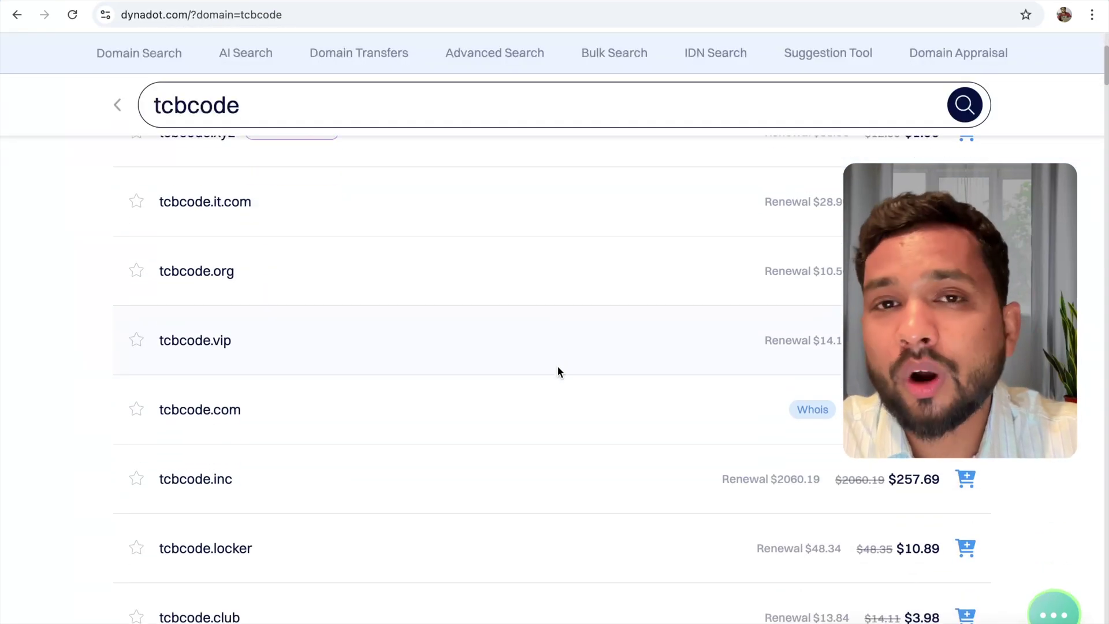
pyautogui.scroll(3, 558, 370)
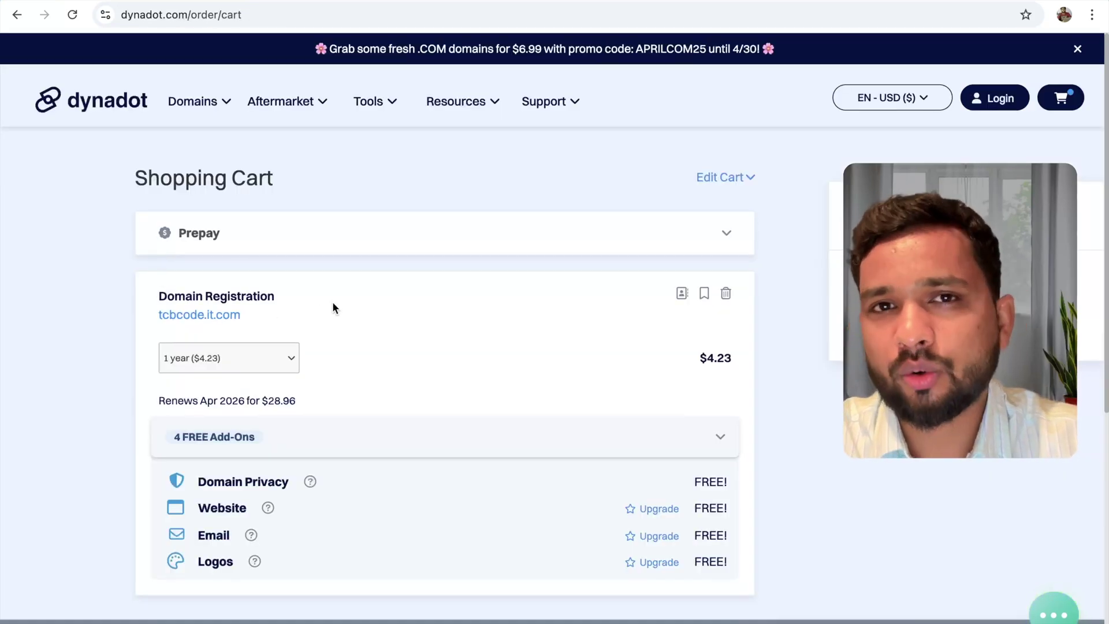
# - Upgrade the tcbcode.it.com order's free website add-on to Website Pro and proceed to checkout
pyautogui.scroll(-4, 474, 461)
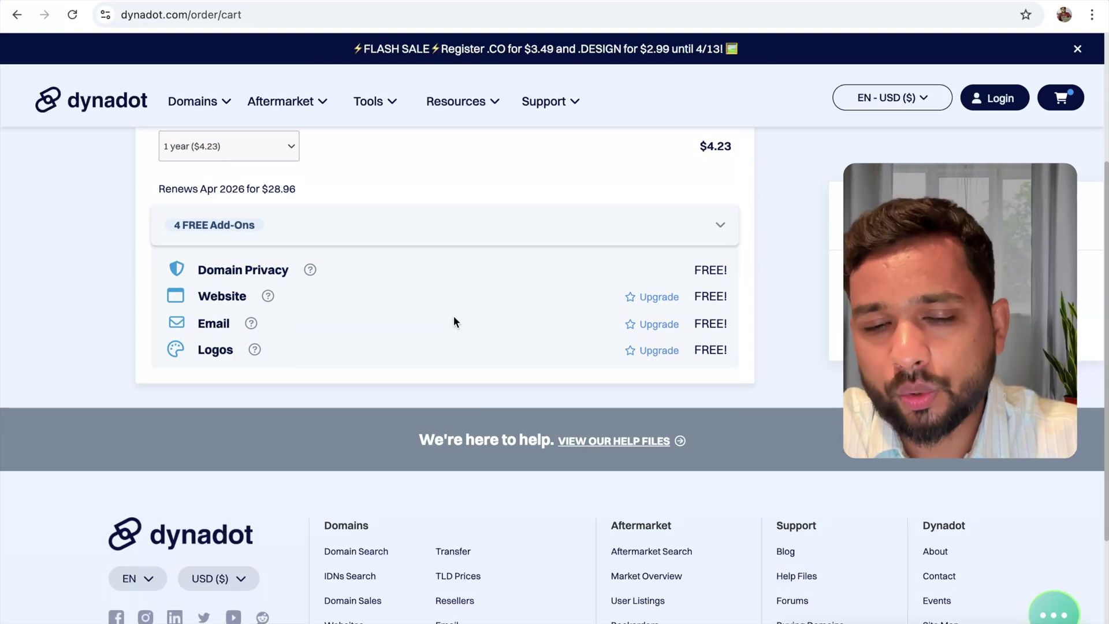
pyautogui.scroll(1, 471, 329)
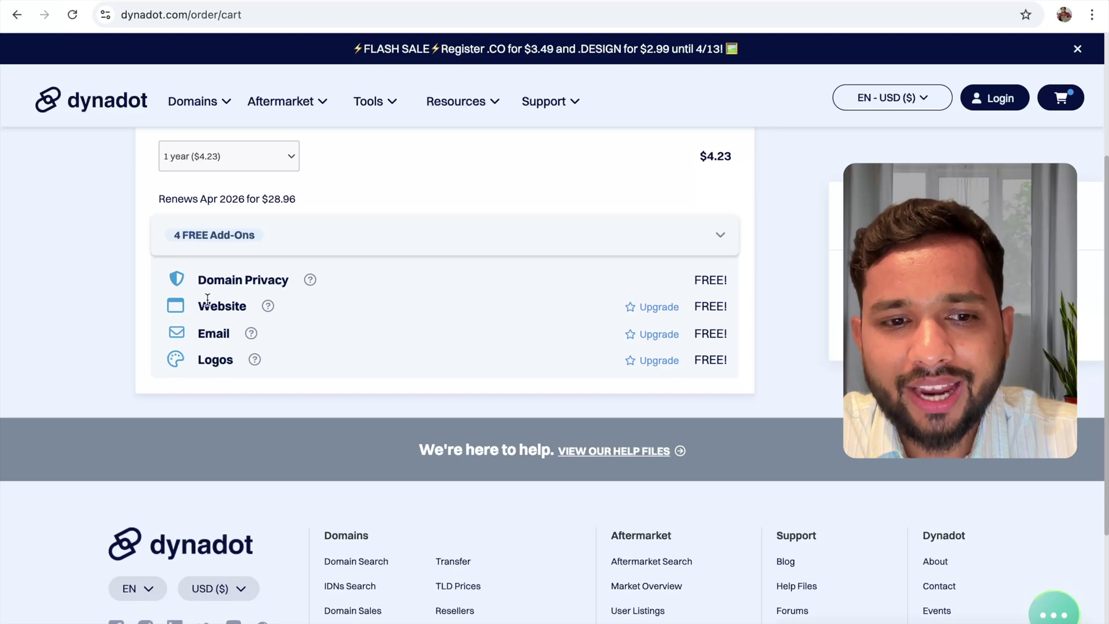
pyautogui.click(667, 311)
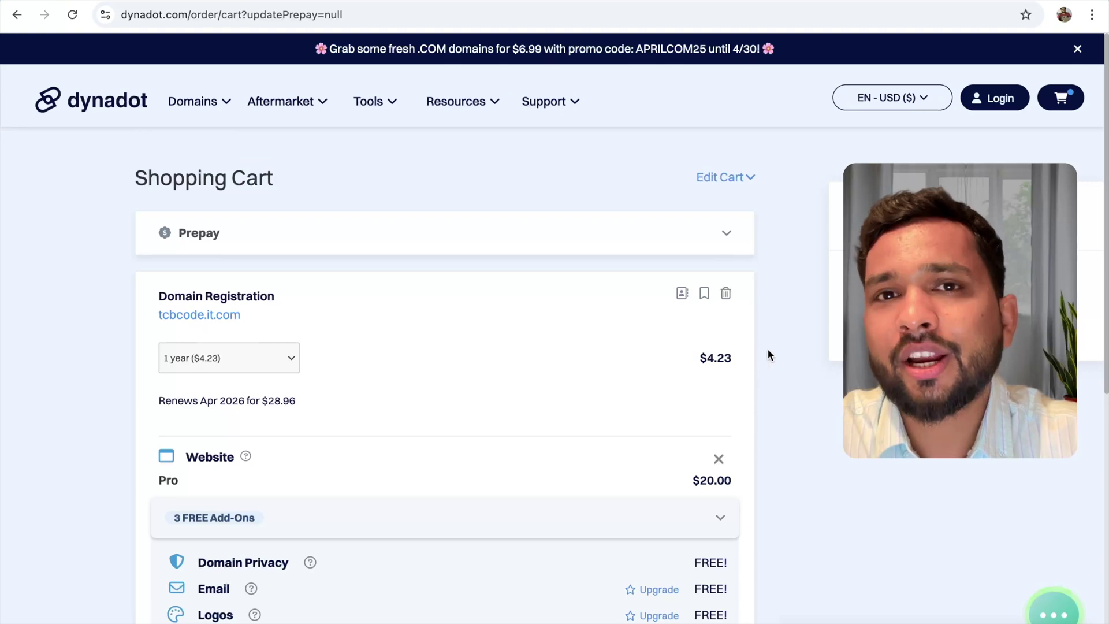
pyautogui.scroll(-3, 768, 347)
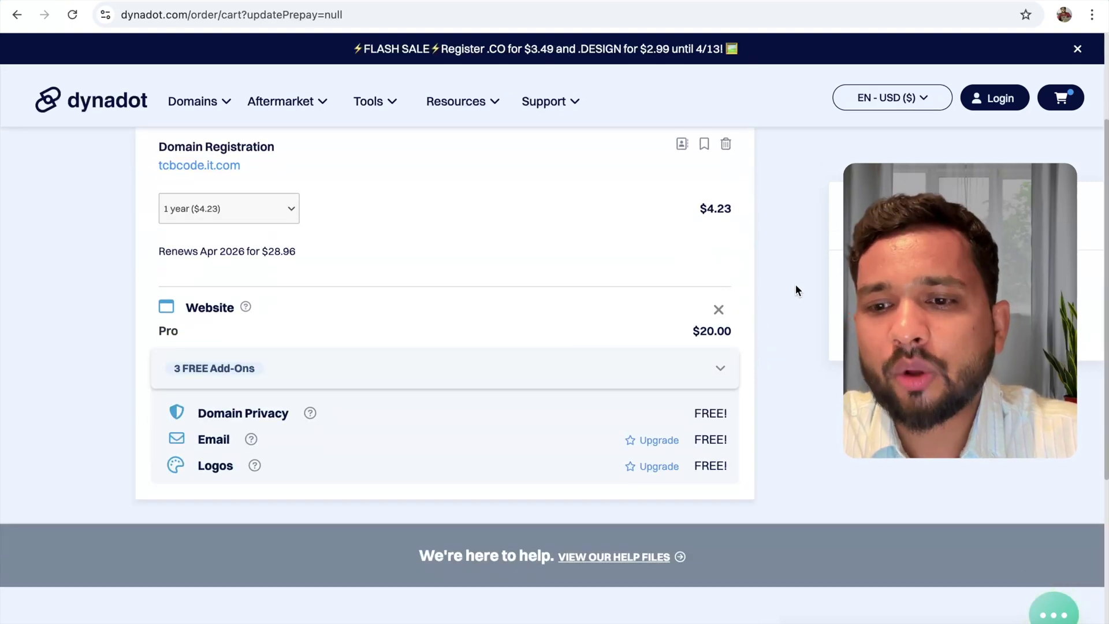
pyautogui.click(959, 335)
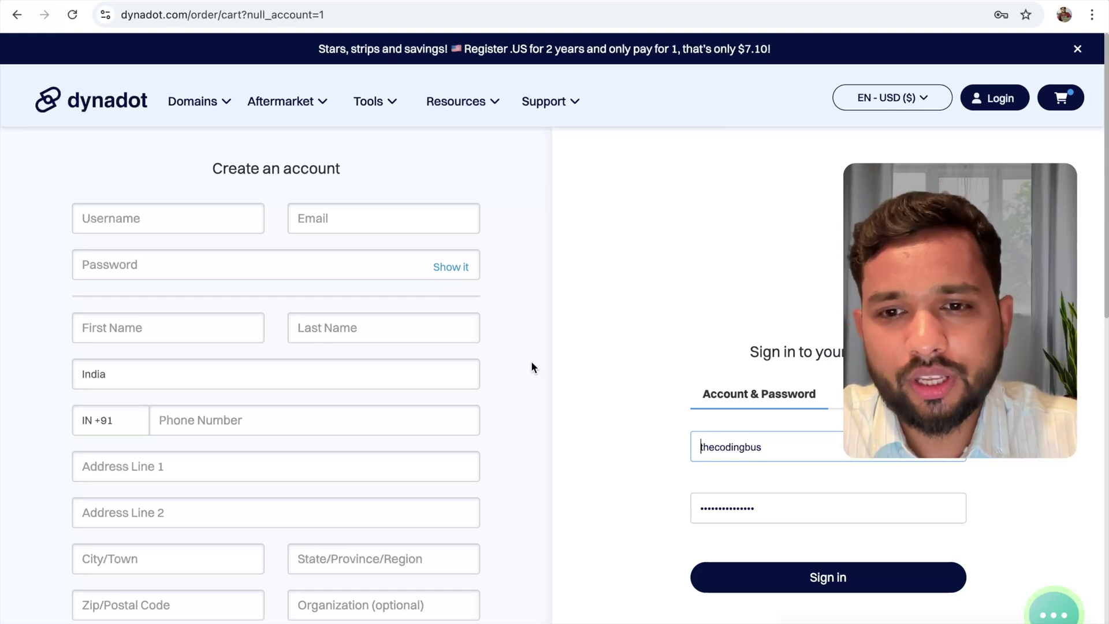
# - Sign in with the saved account and open tcbcode.com from the Manage Domains list
pyautogui.click(828, 577)
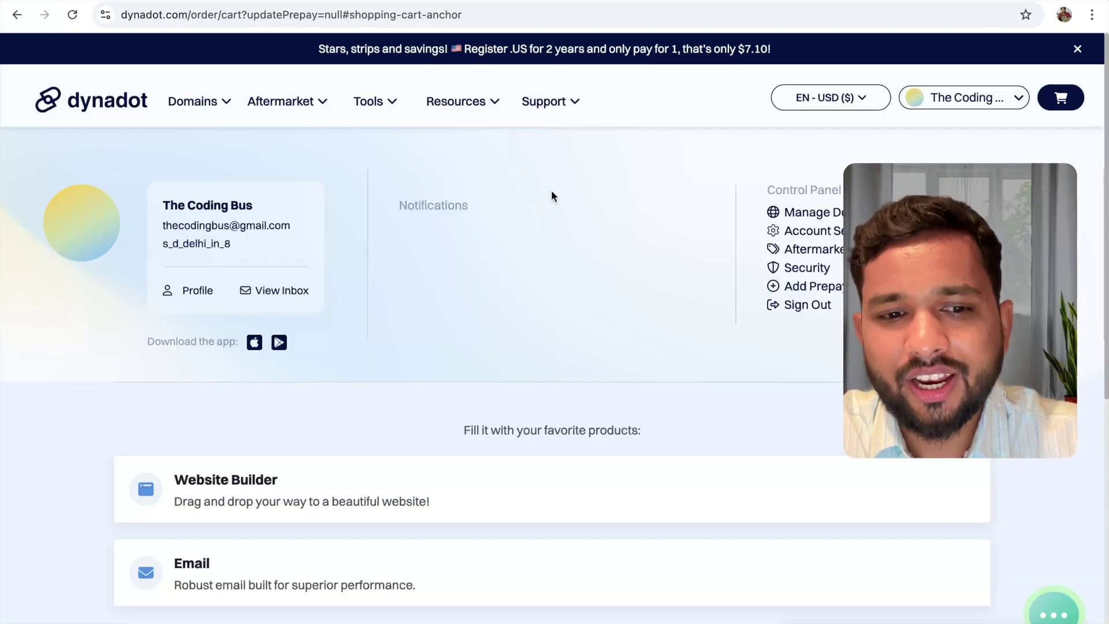
pyautogui.moveTo(943, 100)
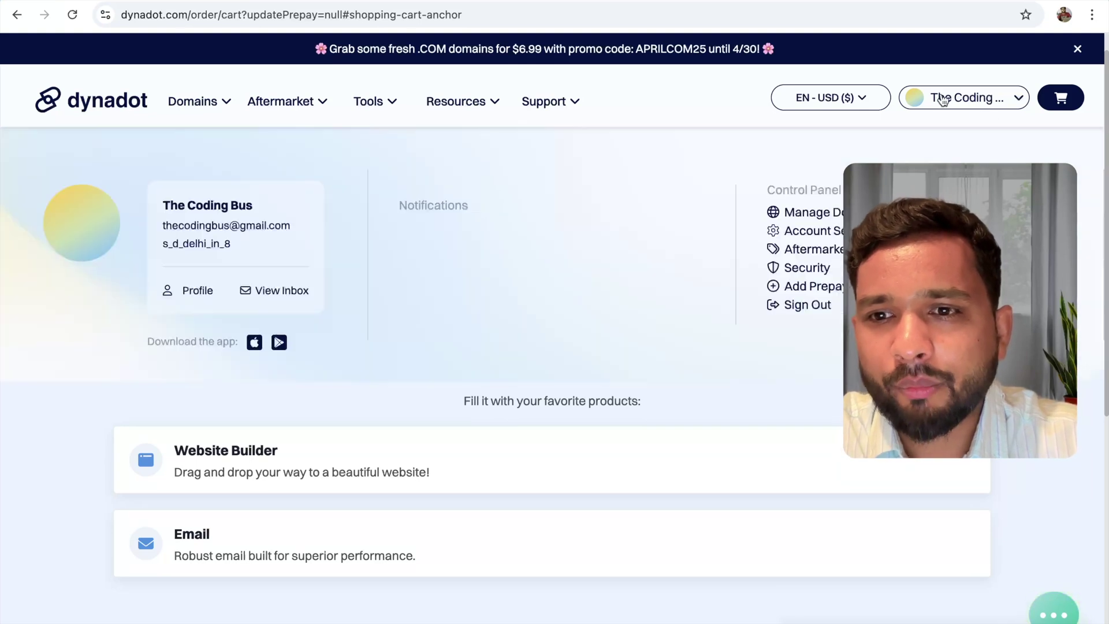
pyautogui.click(839, 224)
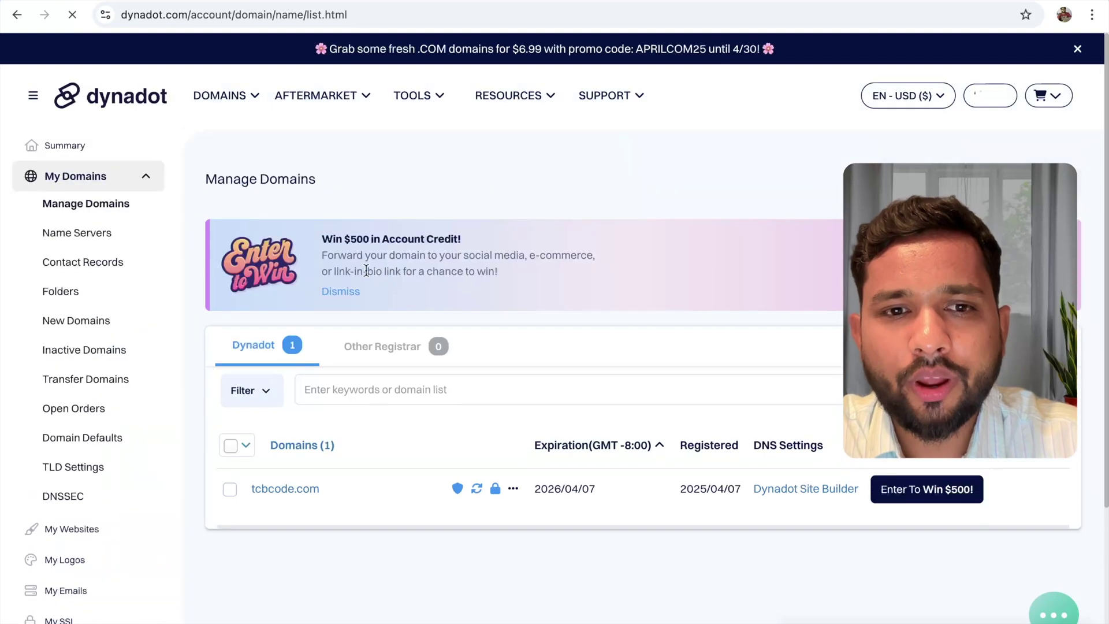
pyautogui.scroll(-2, 228, 301)
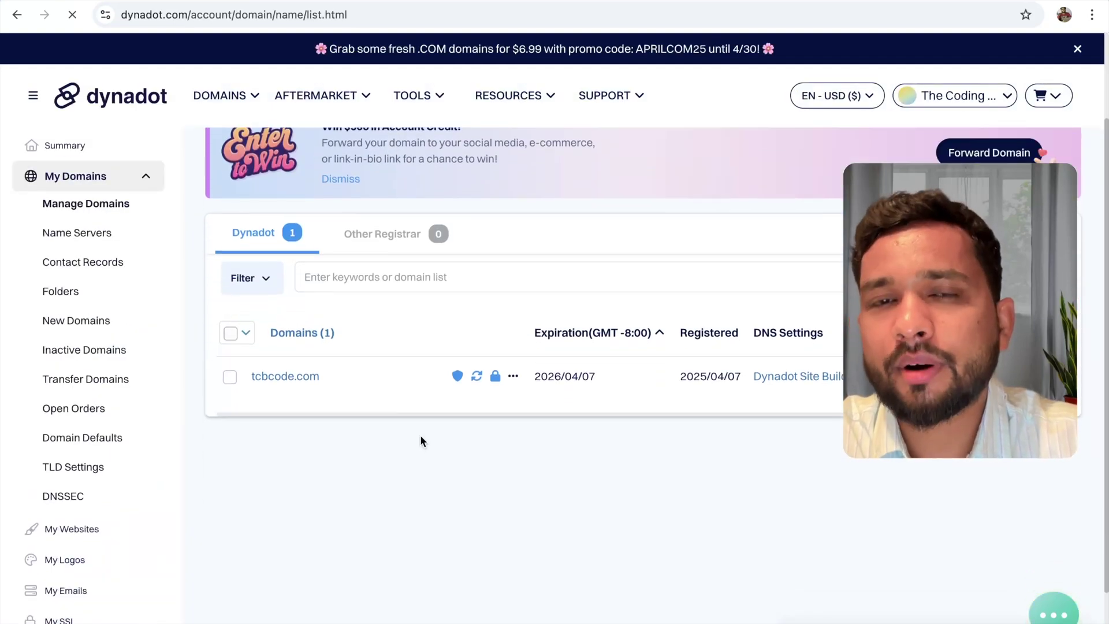
pyautogui.scroll(-1, 421, 437)
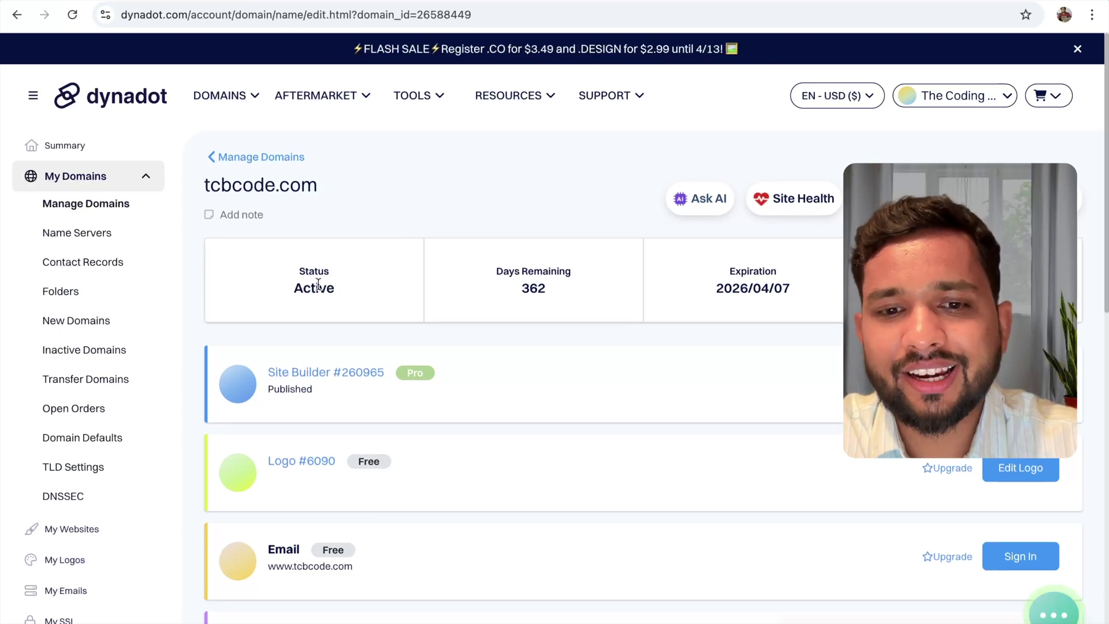
# - Review tcbcode.com's Site Builder #260965, Logo #6090 and free Email, then bring up TOOLS
pyautogui.scroll(-1, 319, 285)
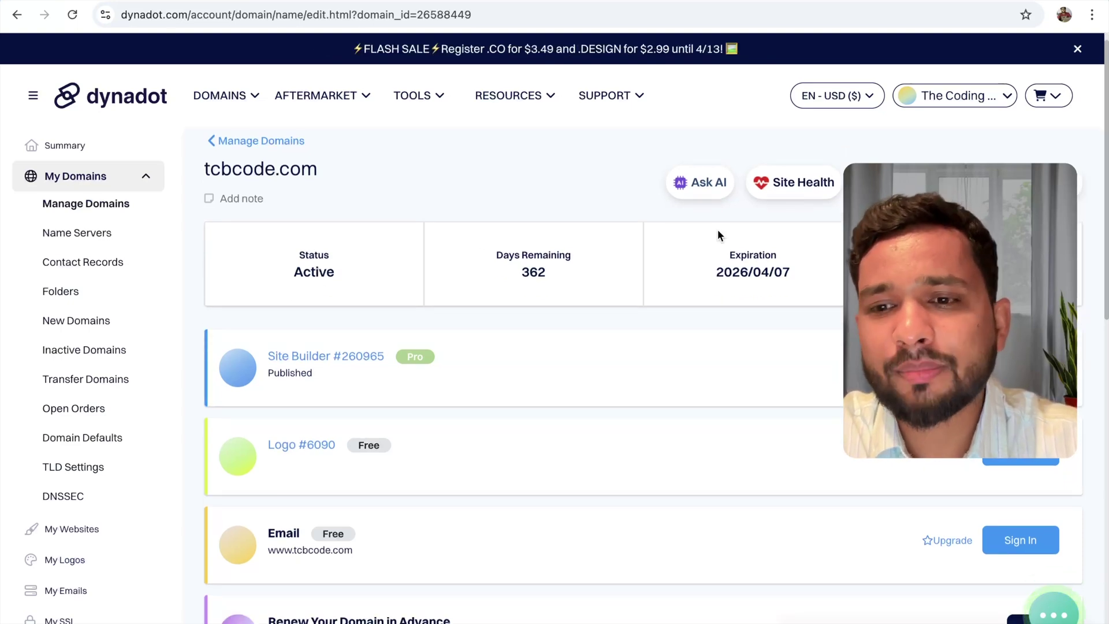
pyautogui.scroll(-1, 717, 234)
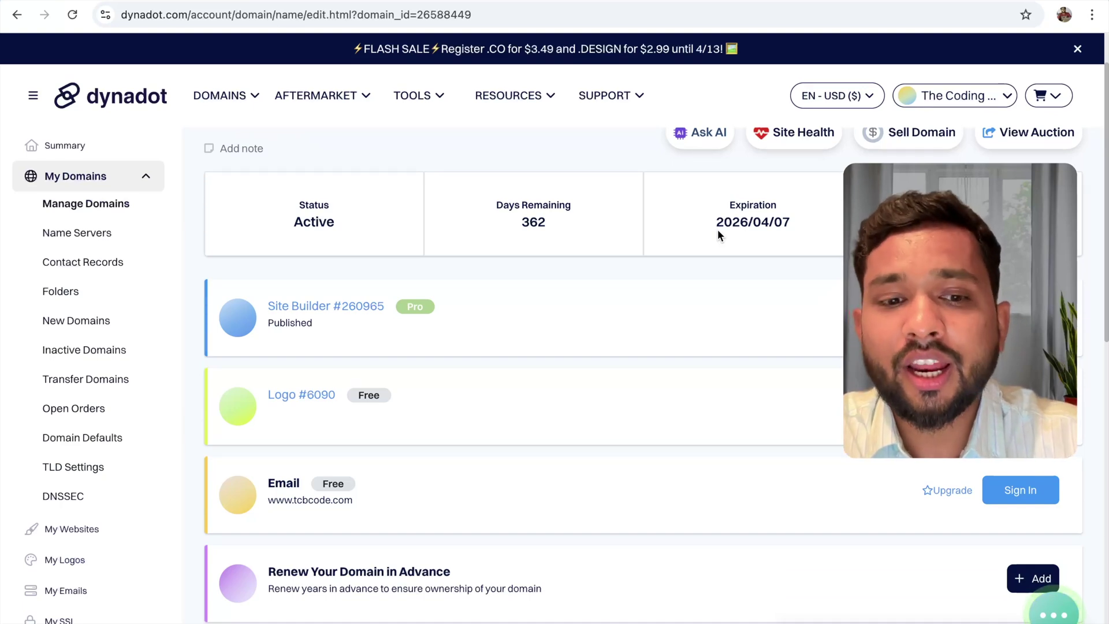
pyautogui.scroll(-2, 718, 234)
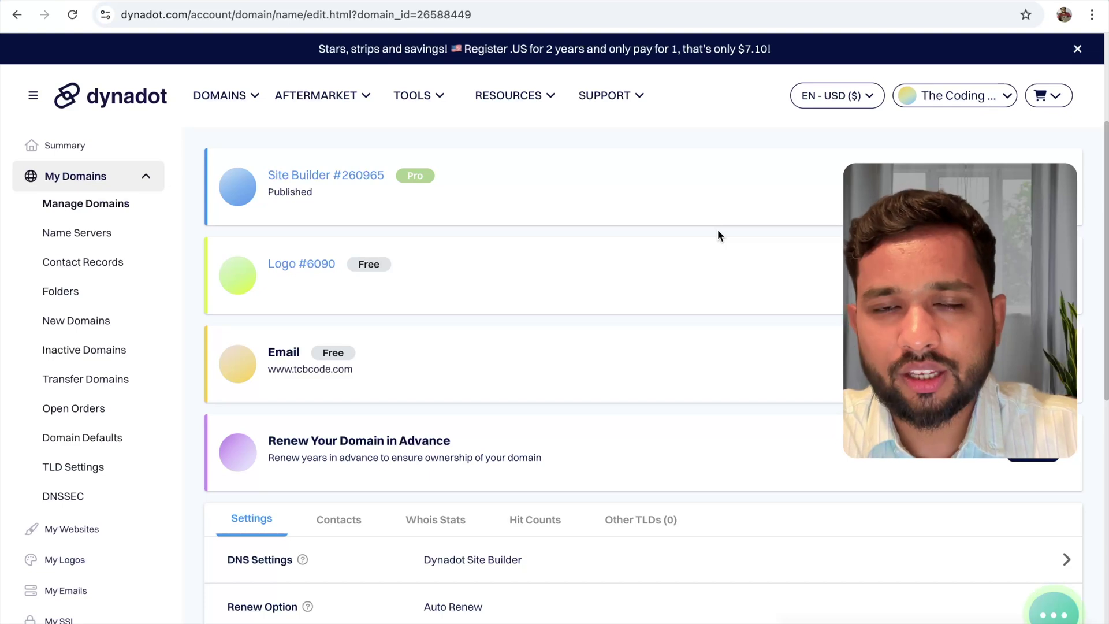
pyautogui.scroll(3, 199, 268)
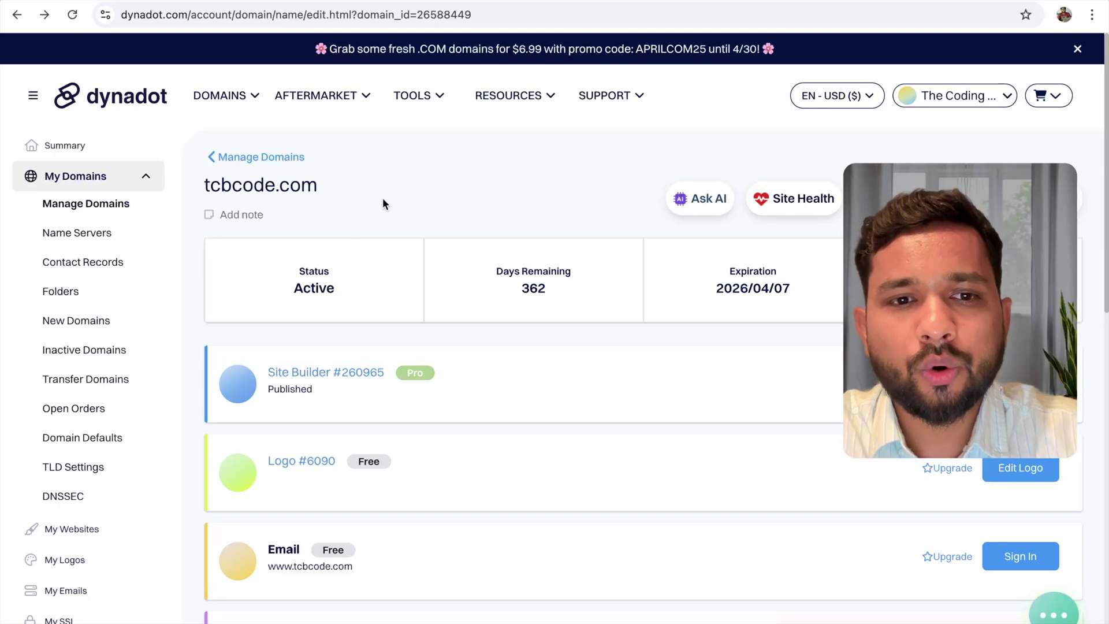
pyautogui.moveTo(430, 97)
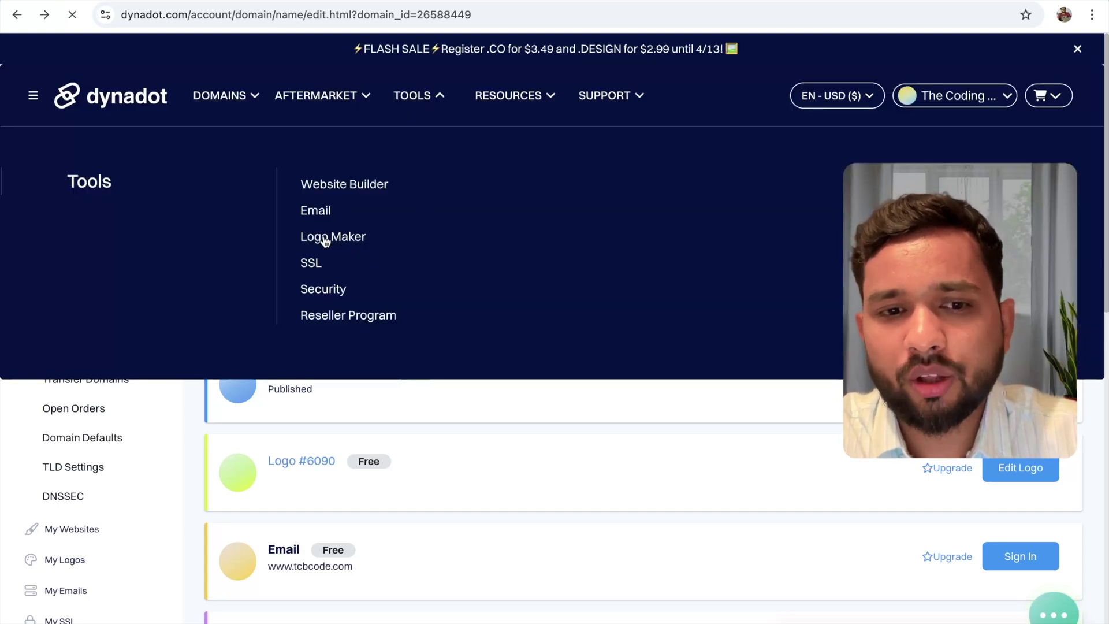
# - Browse the Logo Maker page, then open tcbcode.com's Logo #6090 in the logo builder
pyautogui.scroll(-10, 591, 440)
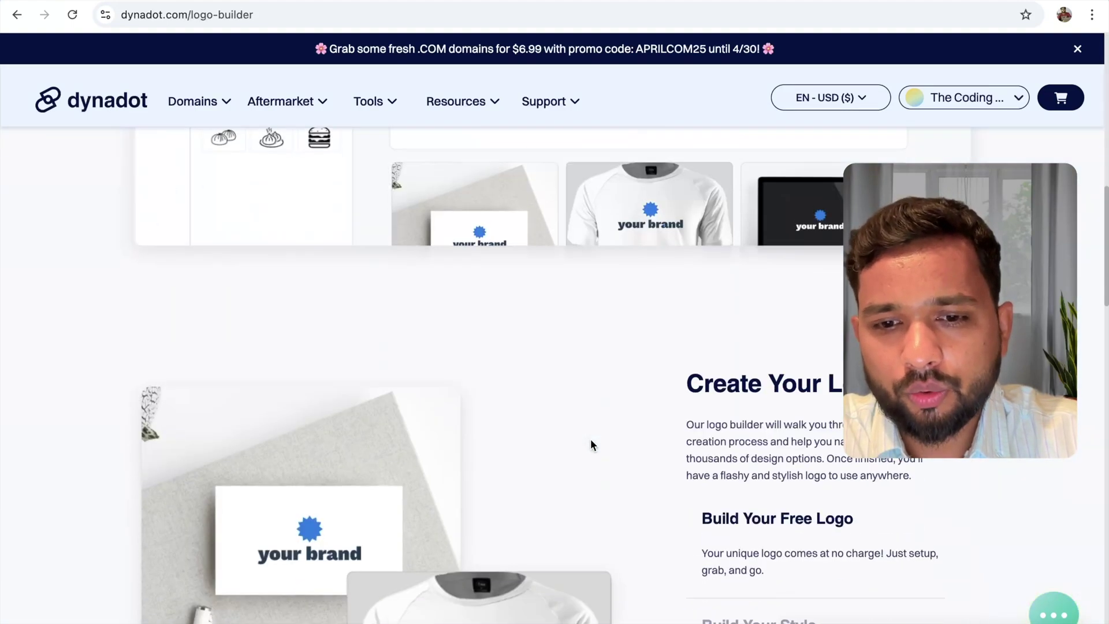
pyautogui.scroll(-10, 591, 440)
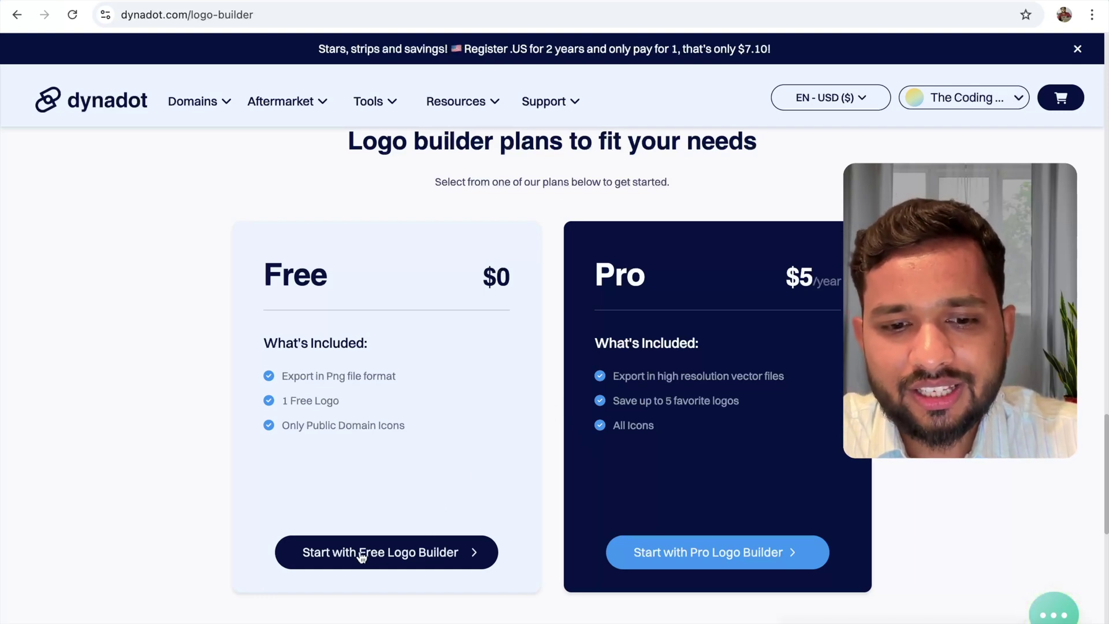
pyautogui.scroll(-8, 361, 551)
pyautogui.scroll(-1, 362, 556)
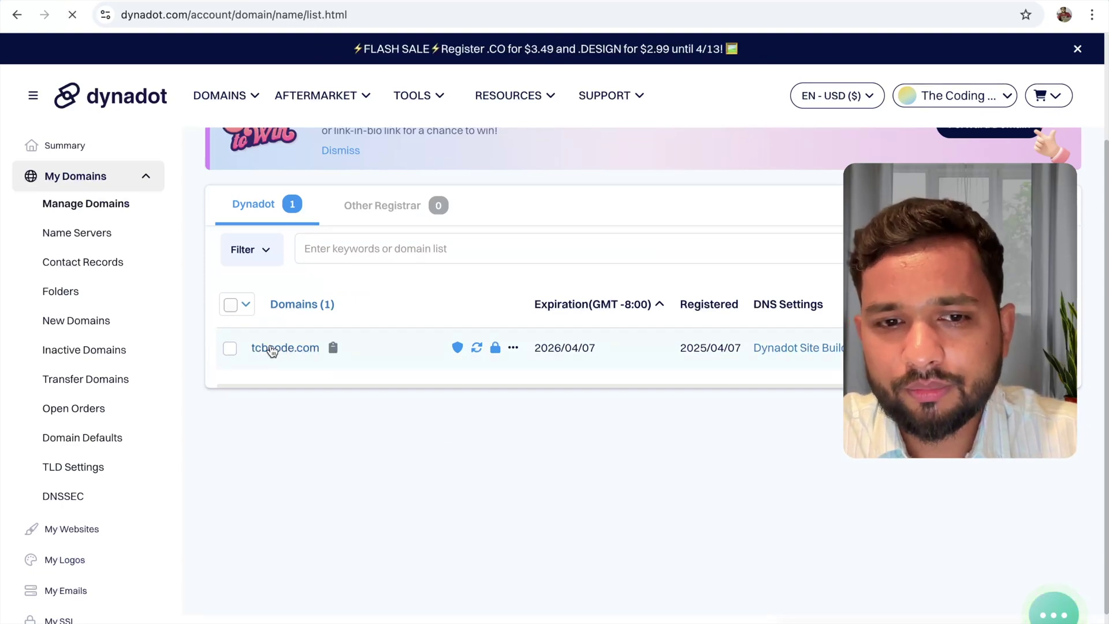
pyautogui.scroll(-3, 501, 371)
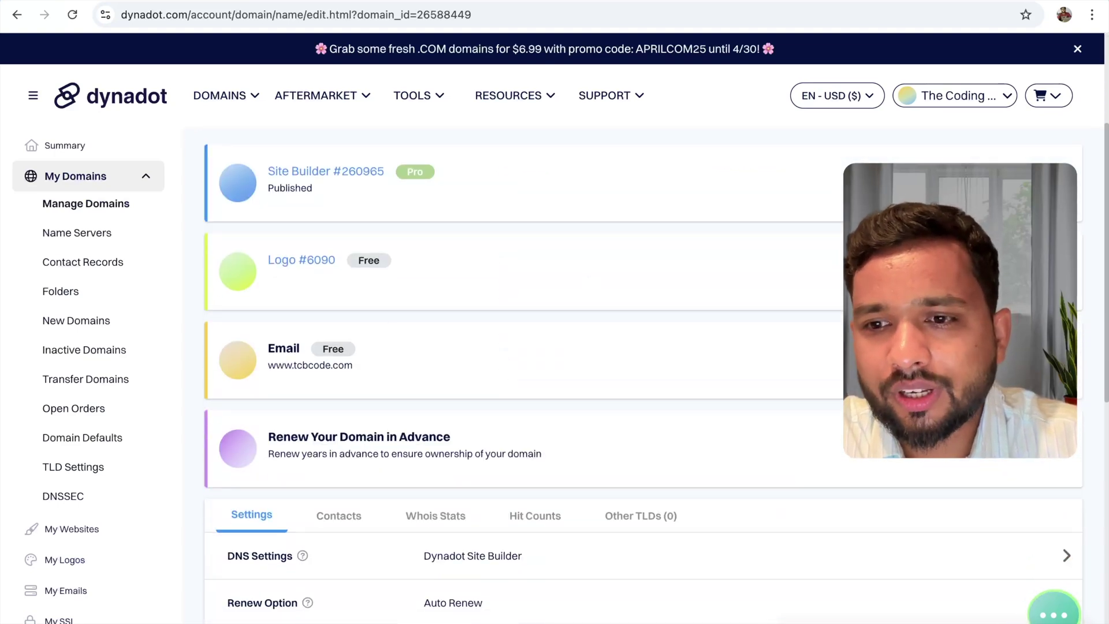
pyautogui.click(609, 263)
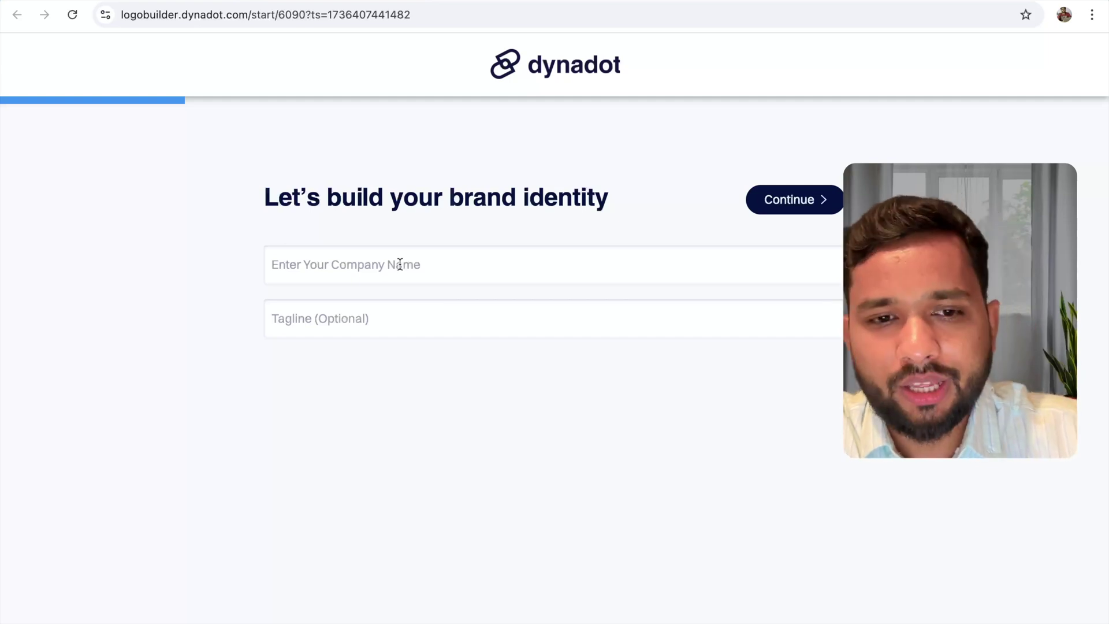
# - Enter the company name TCBCode and the tagline 'TCB Tutorials' for the logo
pyautogui.click(376, 253)
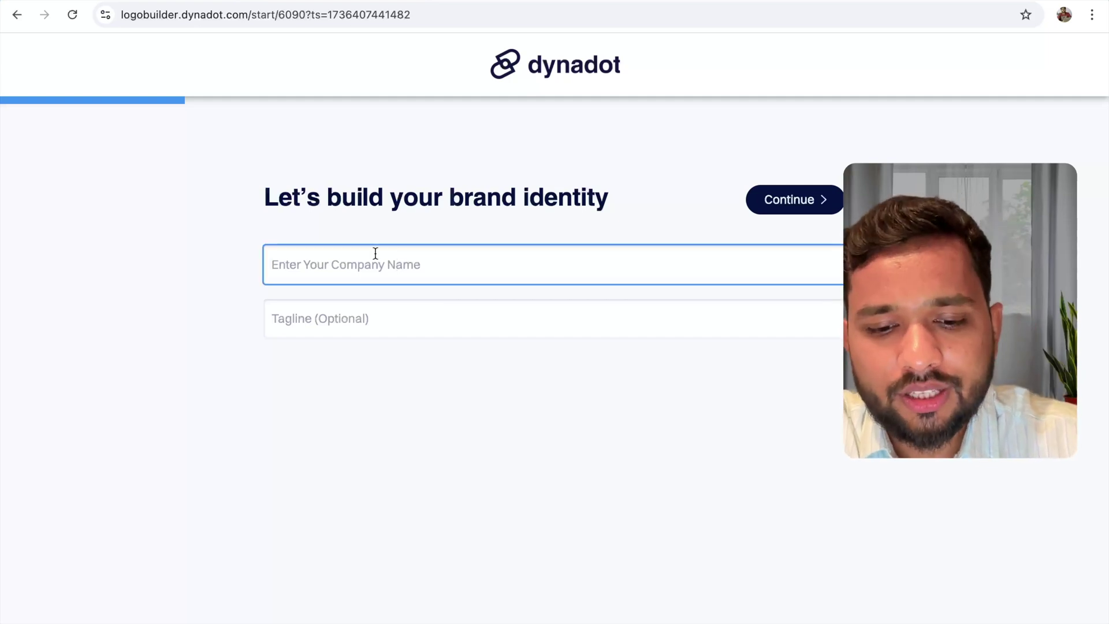
pyautogui.write('TCBCode')
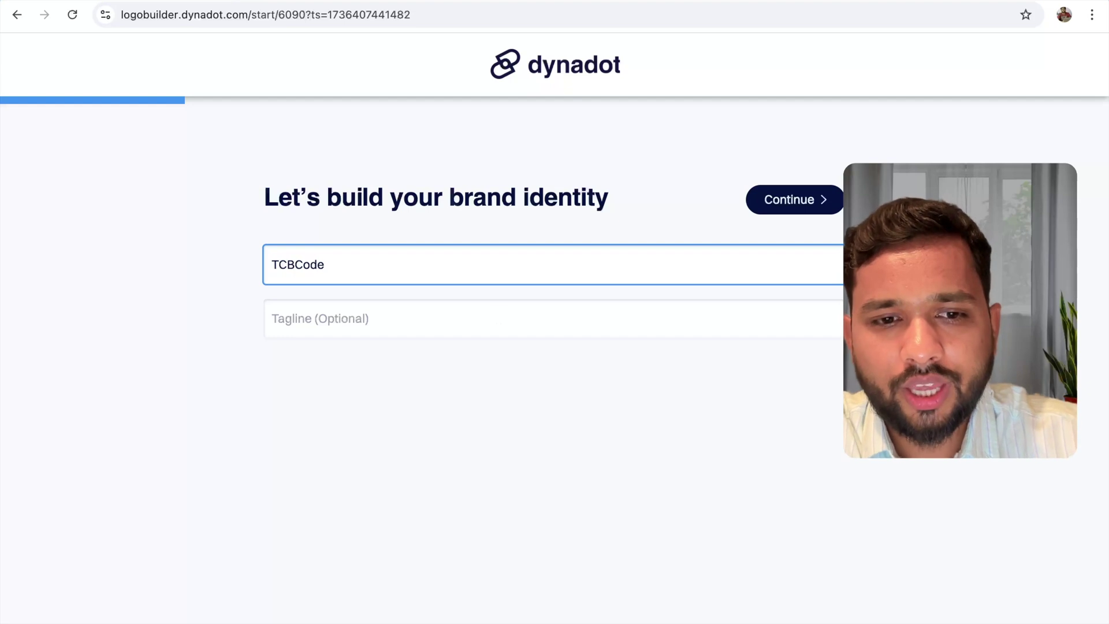
pyautogui.click(456, 322)
pyautogui.write('TCB Tutorials')
pyautogui.press('Tab')
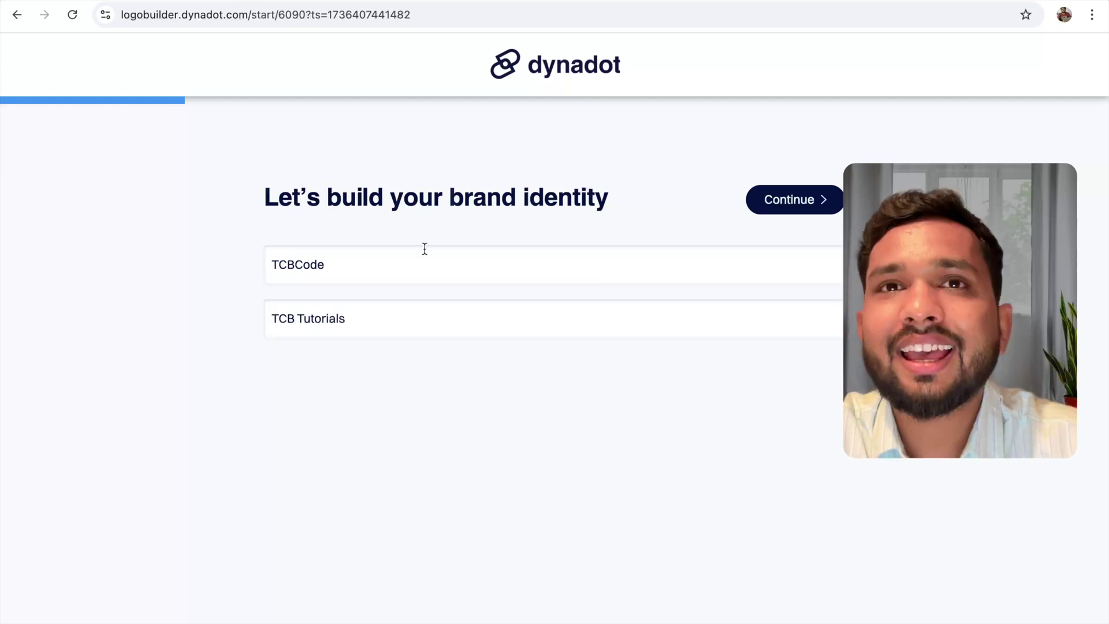
pyautogui.click(807, 202)
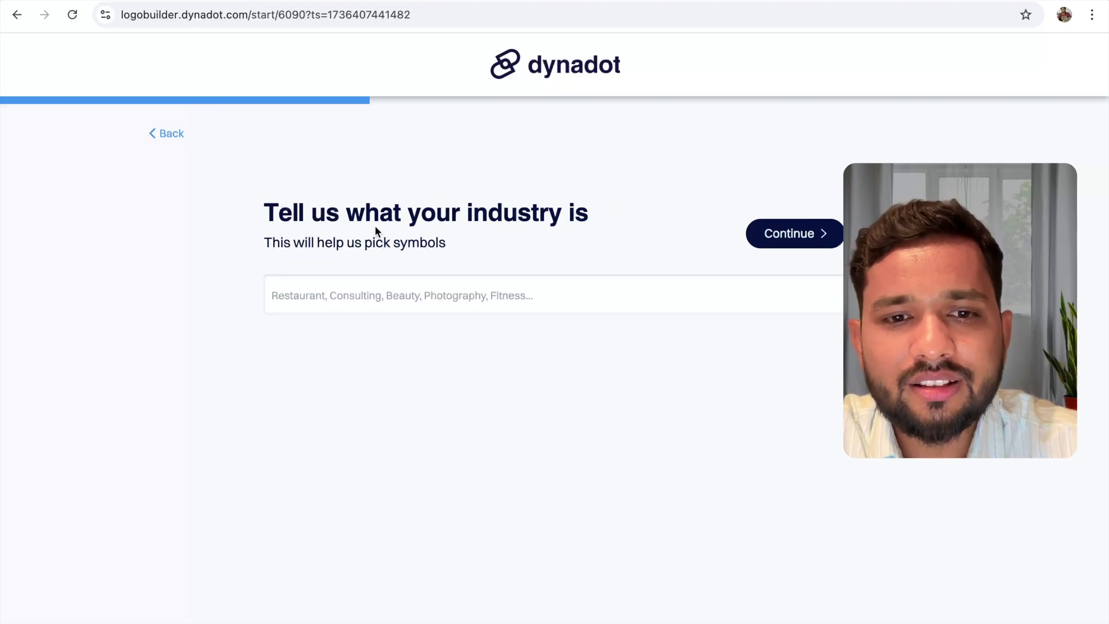
# - Set the logo's business industry to Education
pyautogui.click(456, 295)
pyautogui.write('Education')
pyautogui.click(786, 236)
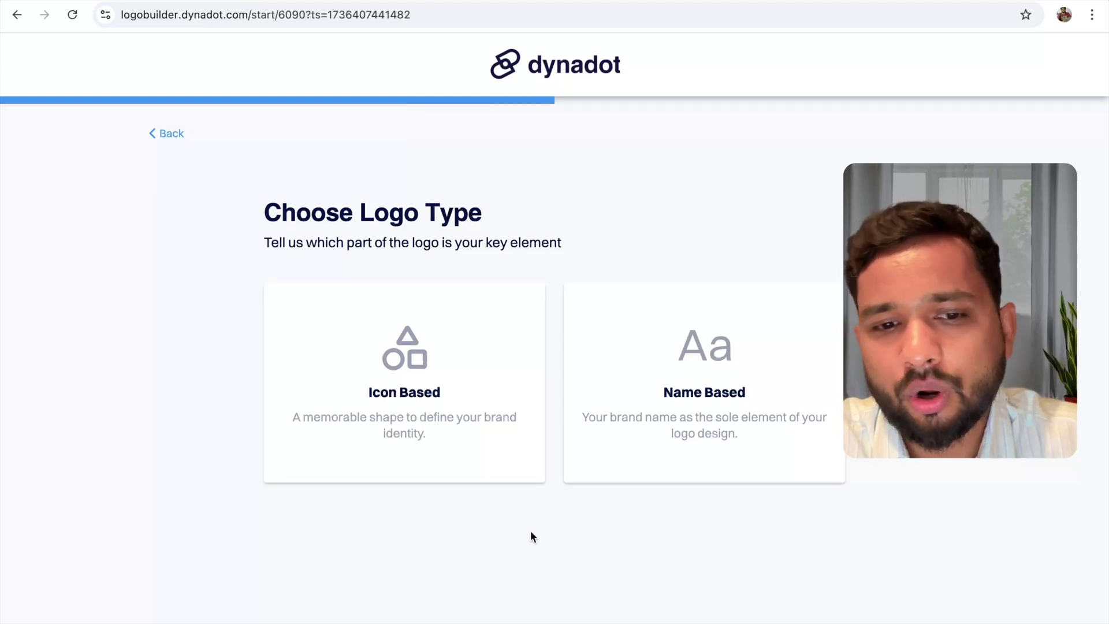
# - Make the logo icon-based and pick the angle-brackets, monitor and a third 'code' icon
pyautogui.click(387, 360)
pyautogui.scroll(-2, 393, 260)
pyautogui.doubleClick(396, 161)
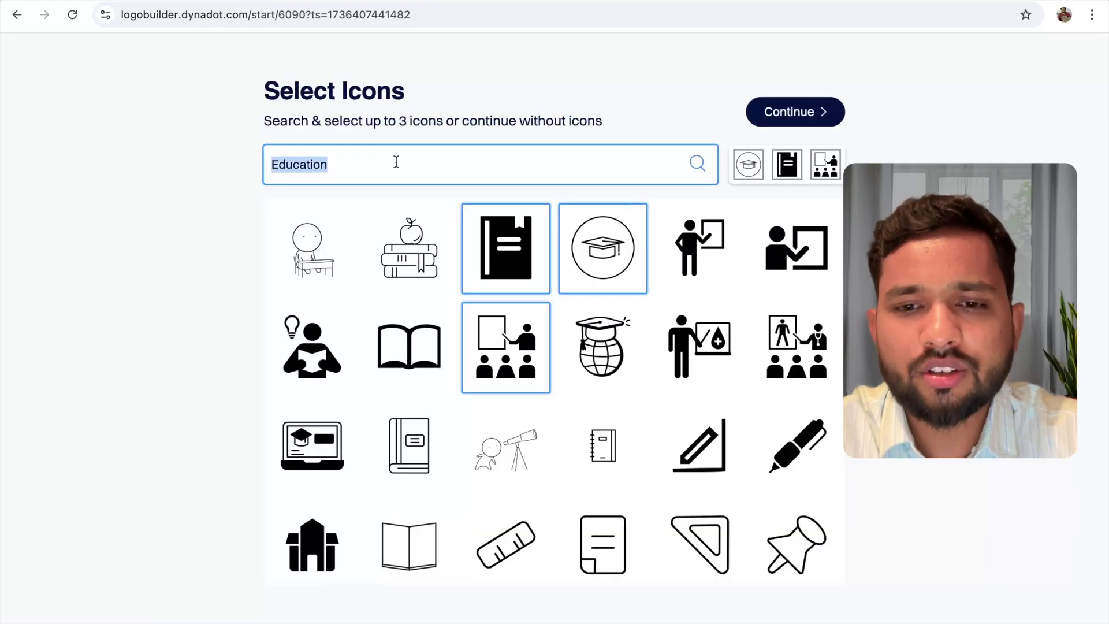
pyautogui.write('code')
pyautogui.press('Return')
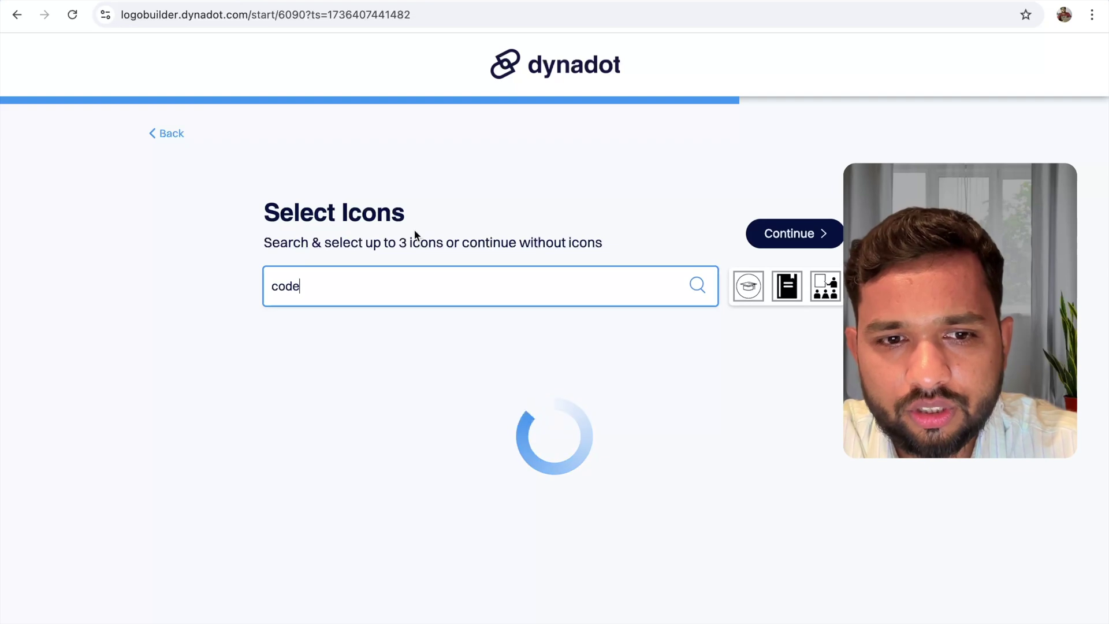
pyautogui.scroll(-2, 410, 212)
pyautogui.click(315, 288)
pyautogui.click(431, 311)
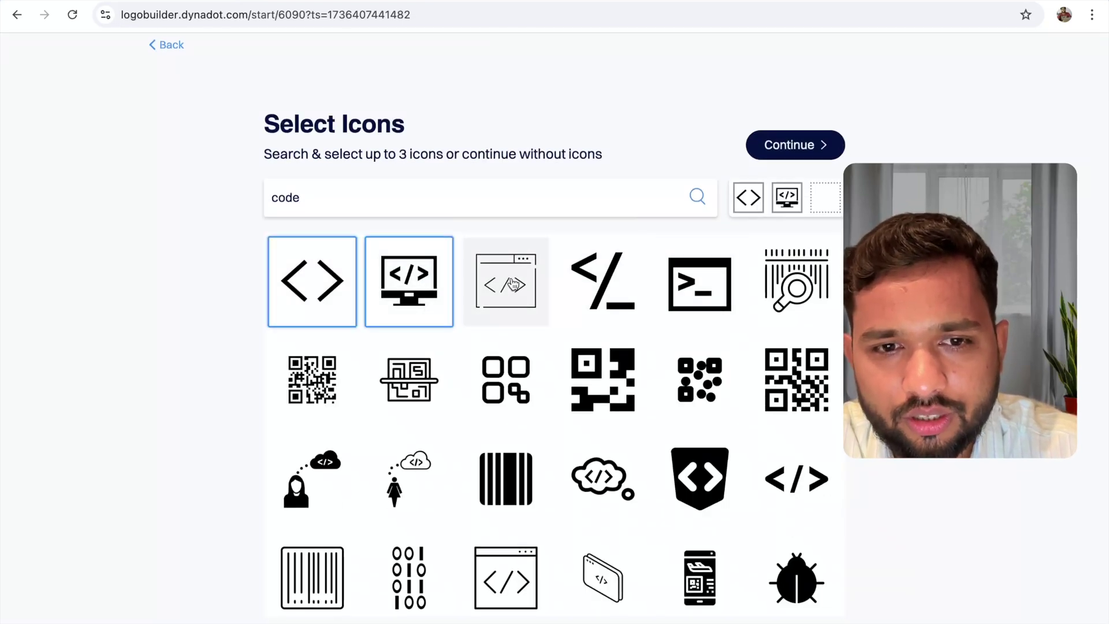
pyautogui.click(513, 283)
pyautogui.click(798, 145)
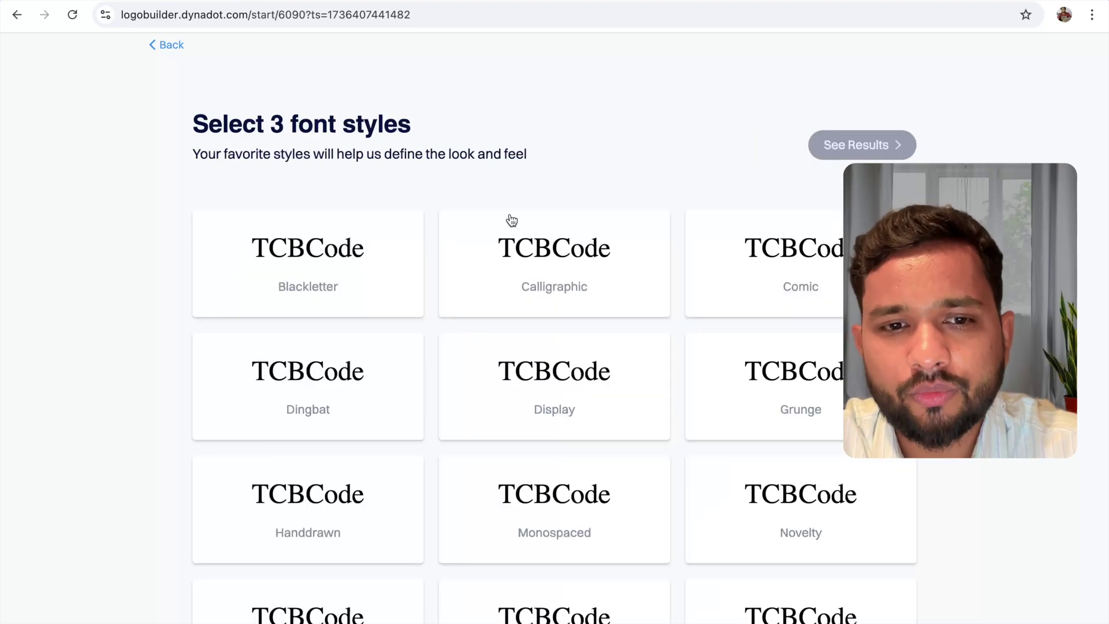
# - Pick the Programming, Serif and SansSerif font styles and generate the TCBCode logo results
pyautogui.scroll(-1, 468, 269)
pyautogui.scroll(-1, 445, 277)
pyautogui.scroll(-1, 442, 271)
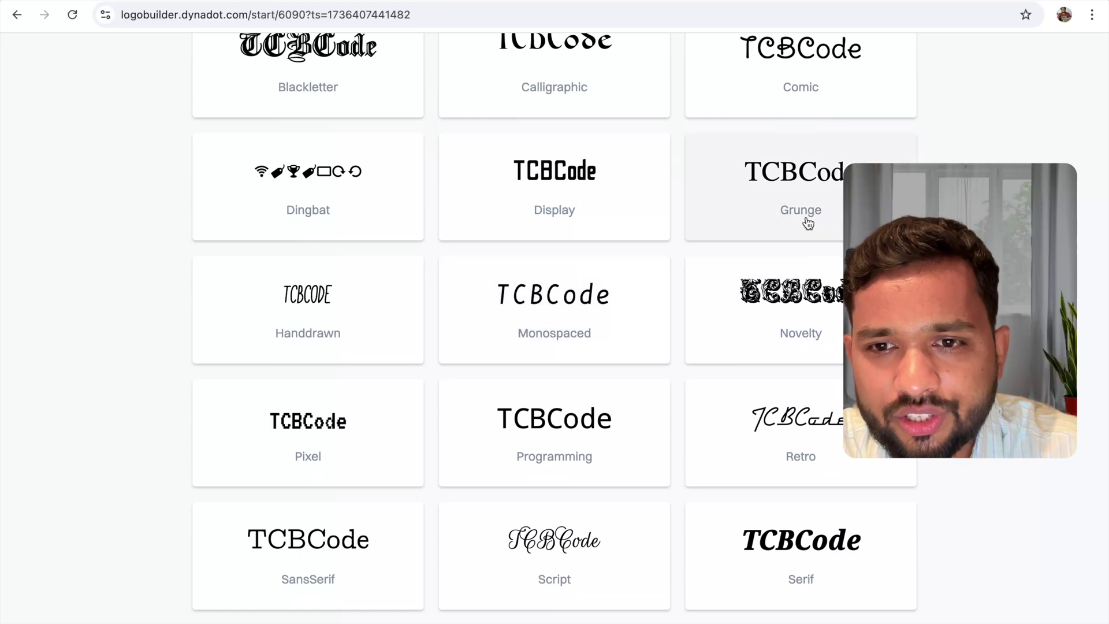
pyautogui.scroll(-2, 357, 305)
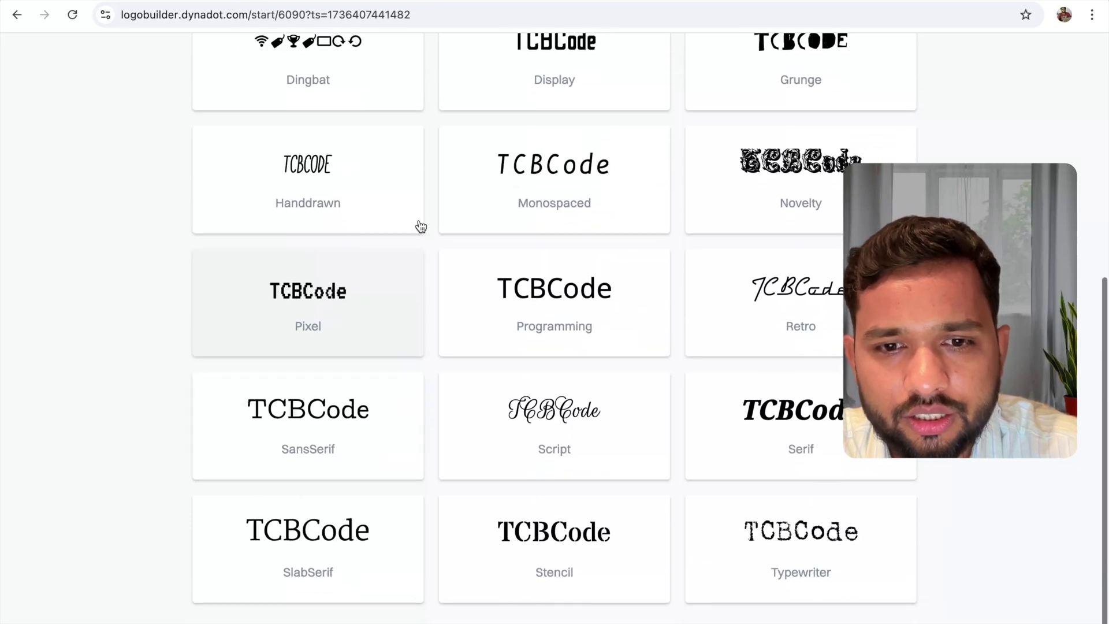
pyautogui.scroll(3, 567, 405)
pyautogui.click(569, 550)
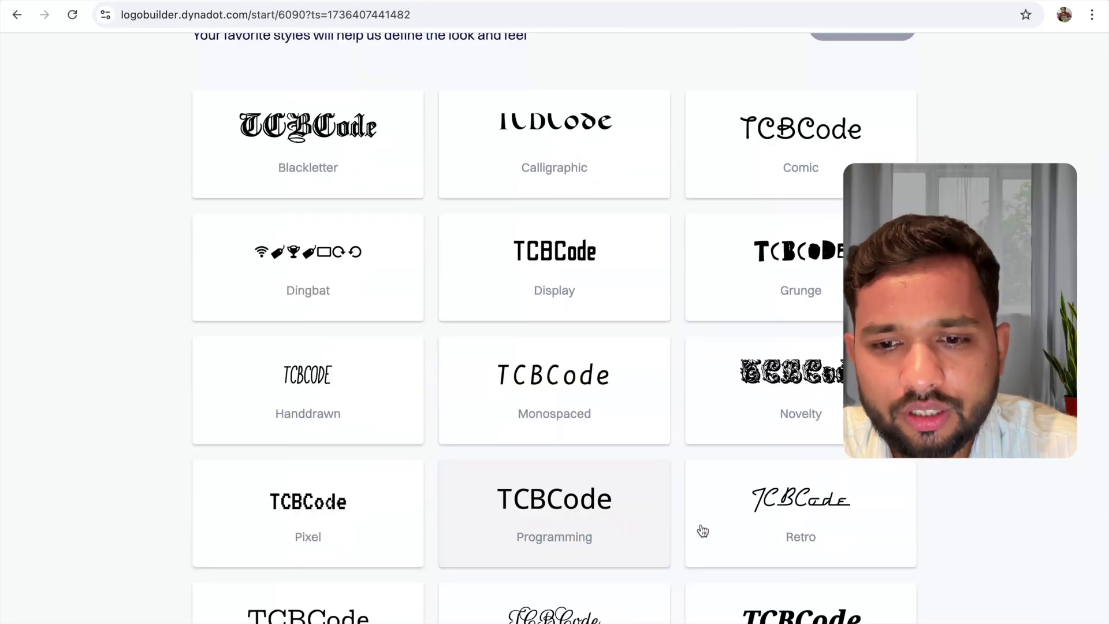
pyautogui.scroll(-3, 551, 408)
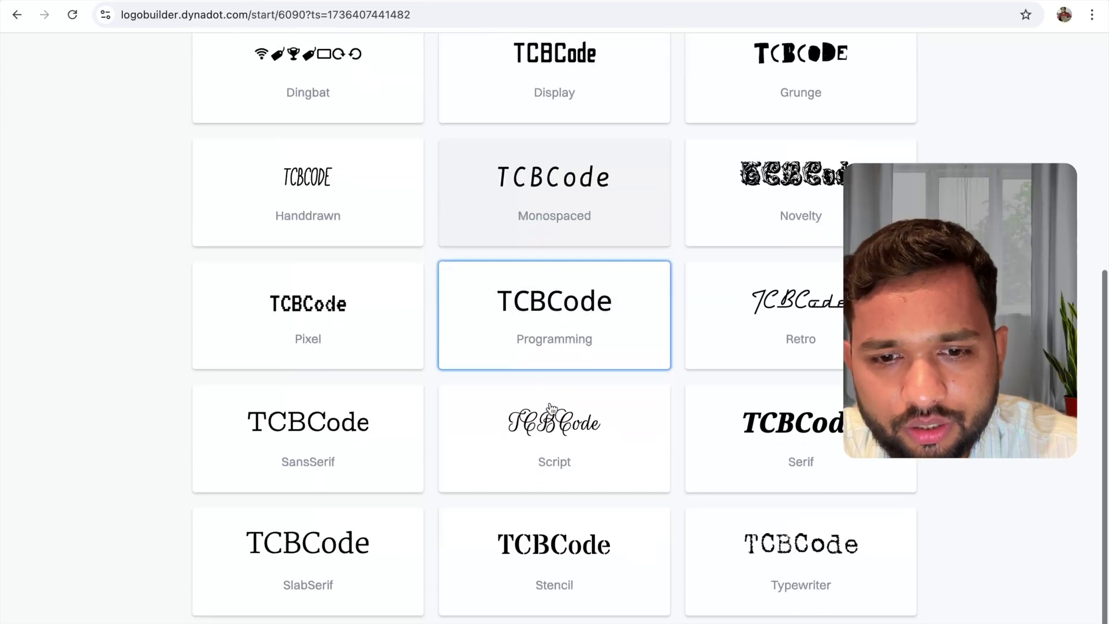
pyautogui.click(813, 445)
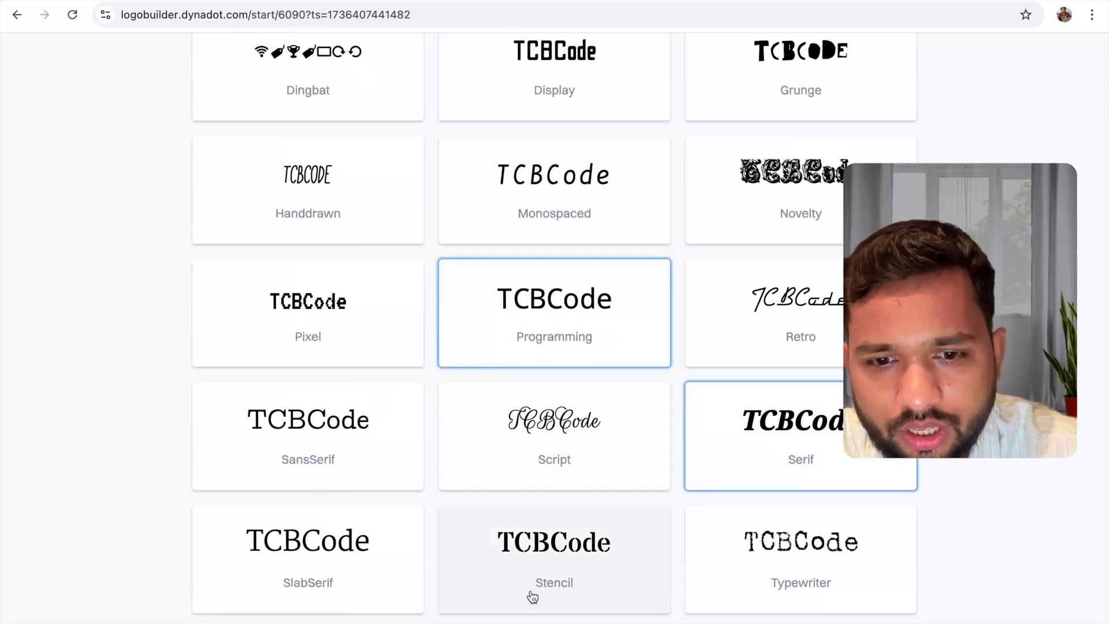
pyautogui.scroll(8, 445, 381)
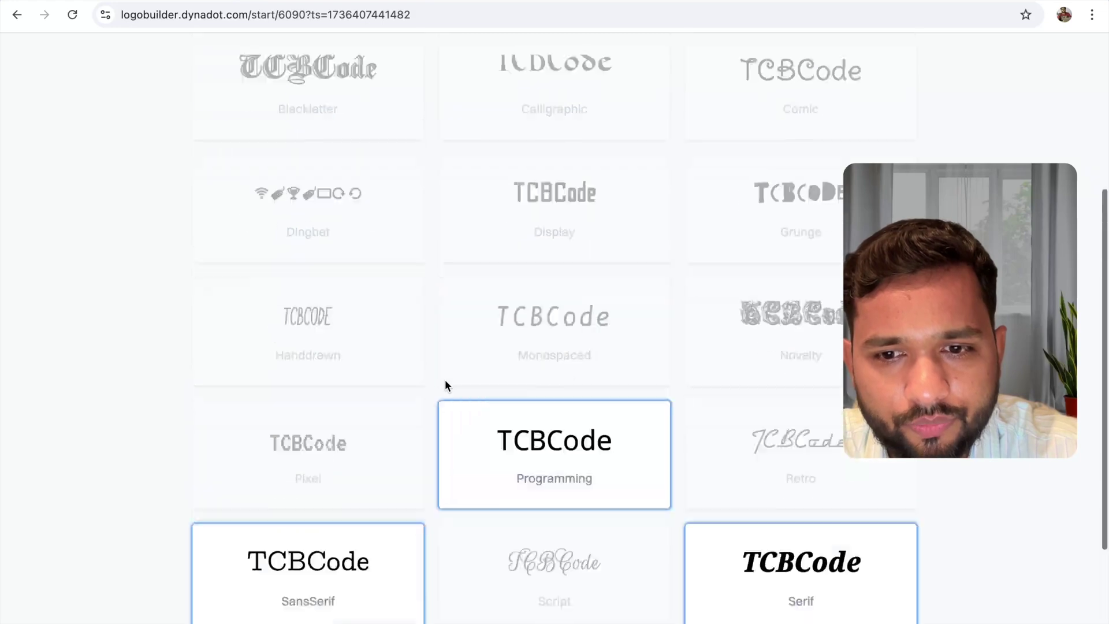
pyautogui.click(823, 231)
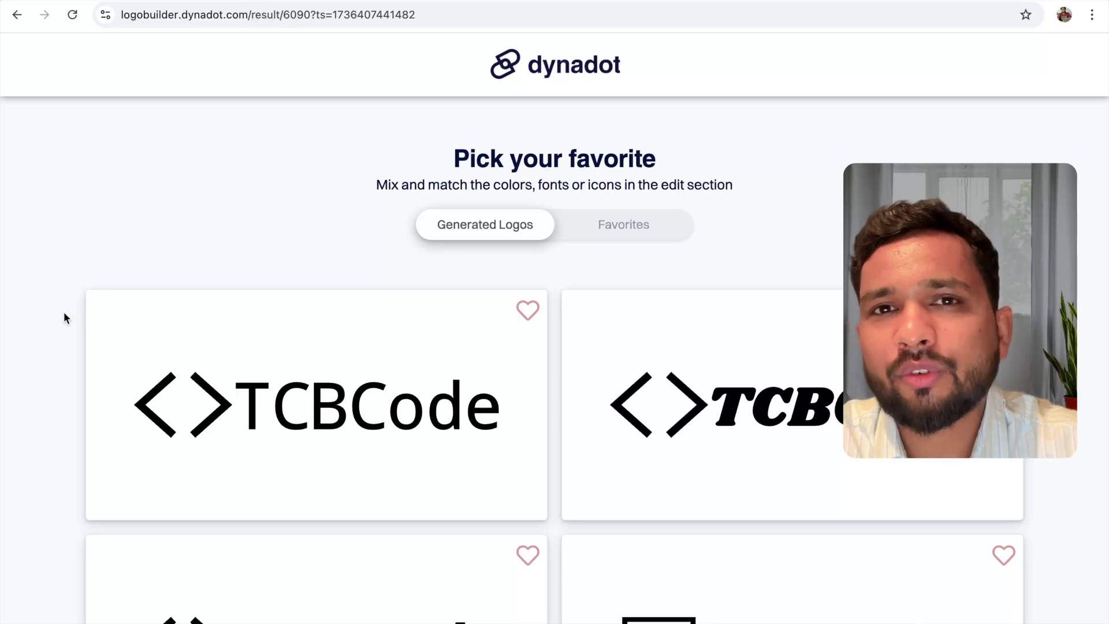
# - Browse the generated logo set and pick the monitor-icon TCBCode design for editing
pyautogui.scroll(-2, 65, 315)
pyautogui.scroll(-7, 65, 316)
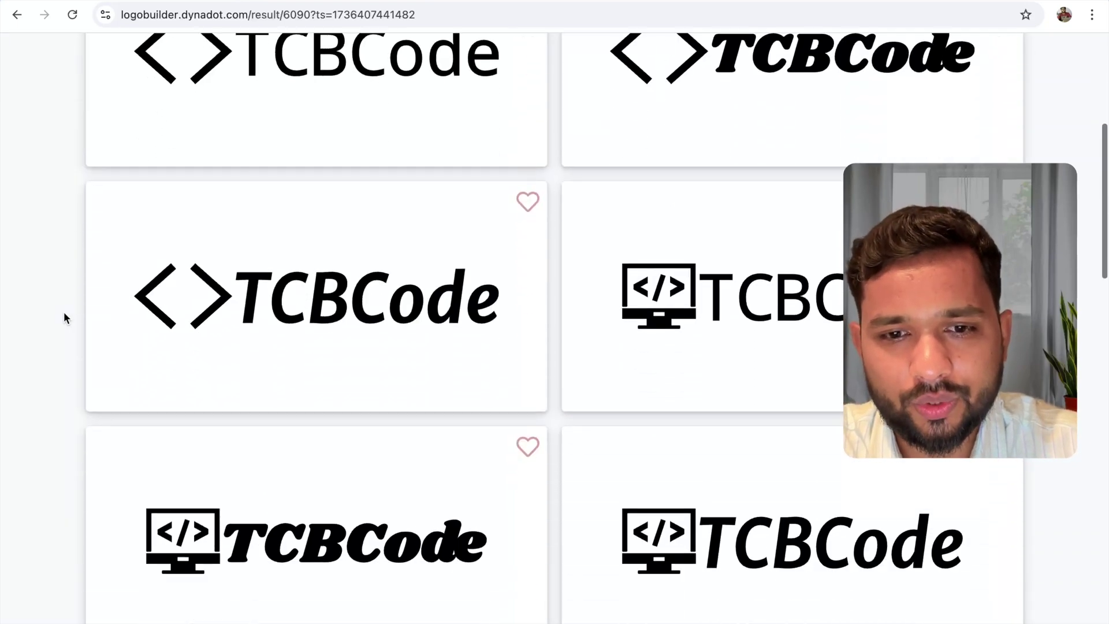
pyautogui.scroll(-1, 65, 316)
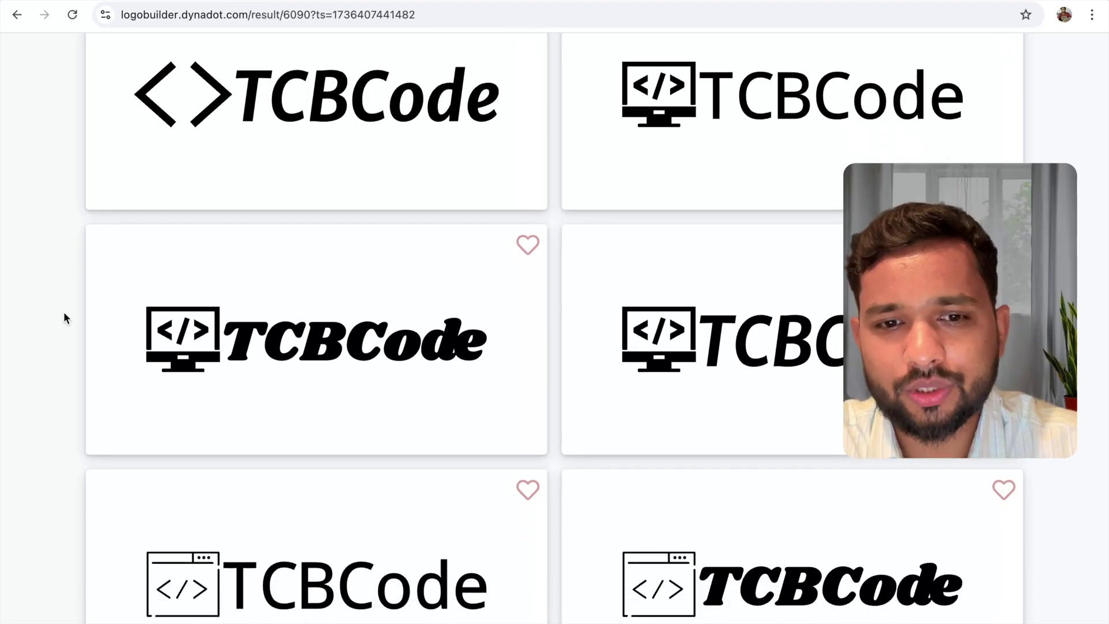
pyautogui.scroll(-1, 65, 317)
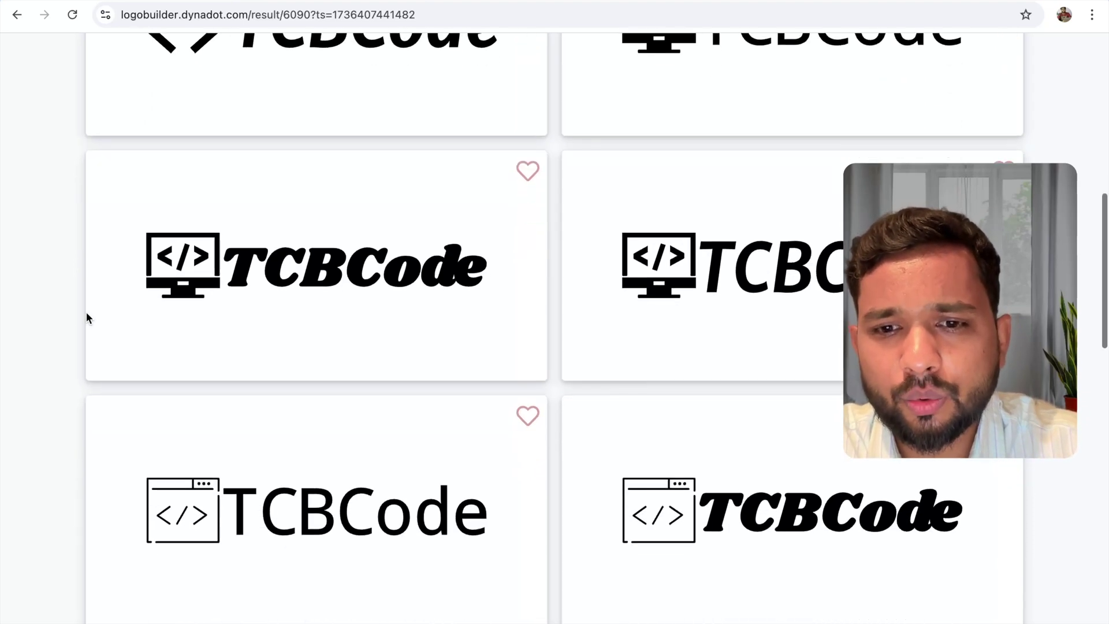
pyautogui.click(731, 263)
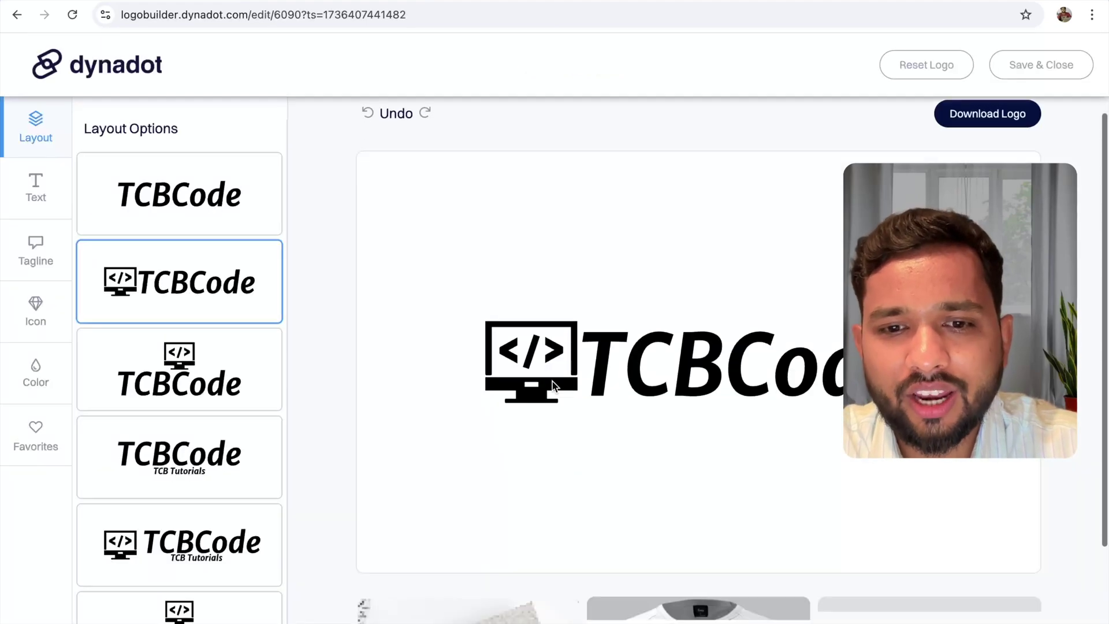
# - Download the finished monitor-icon TCBCode logo from the logo editor
pyautogui.scroll(-1, 553, 381)
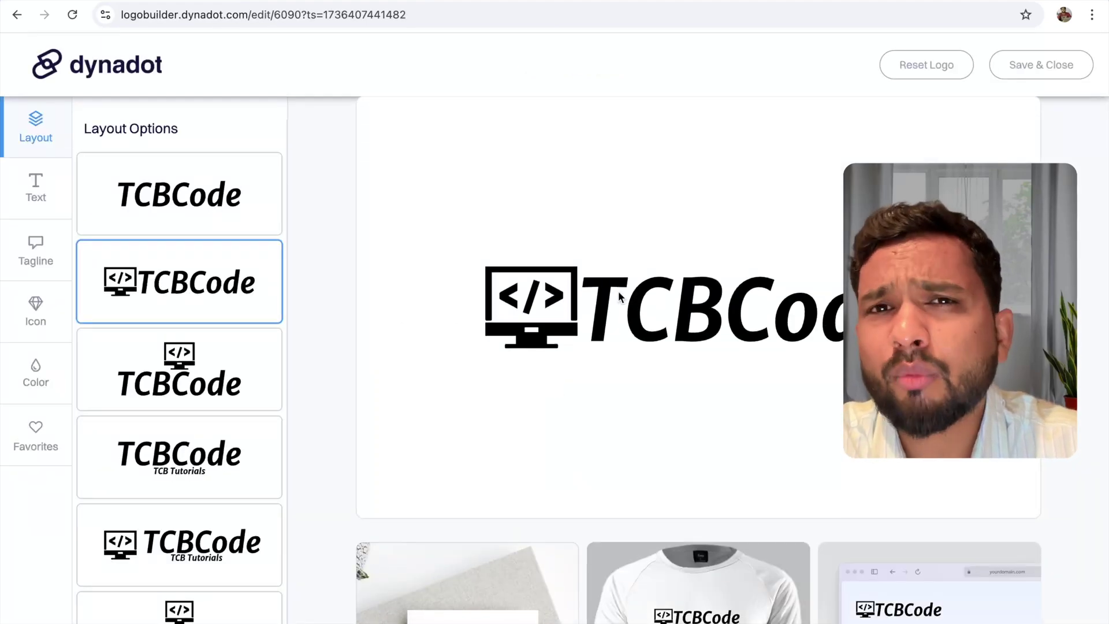
pyautogui.scroll(-1, 678, 327)
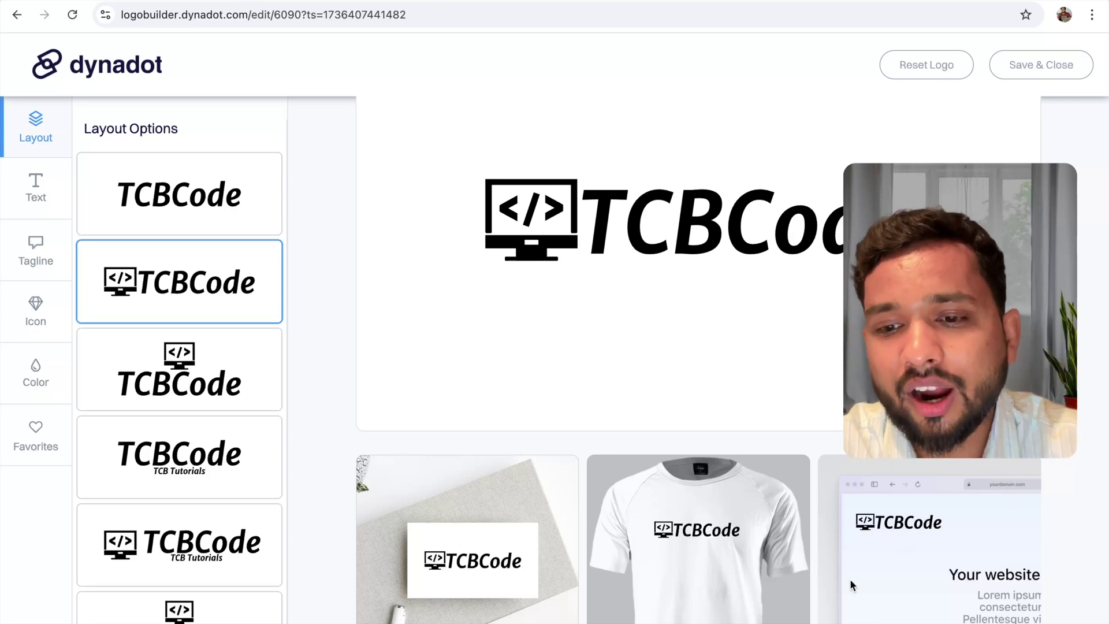
pyautogui.scroll(1, 575, 258)
pyautogui.scroll(1, 577, 258)
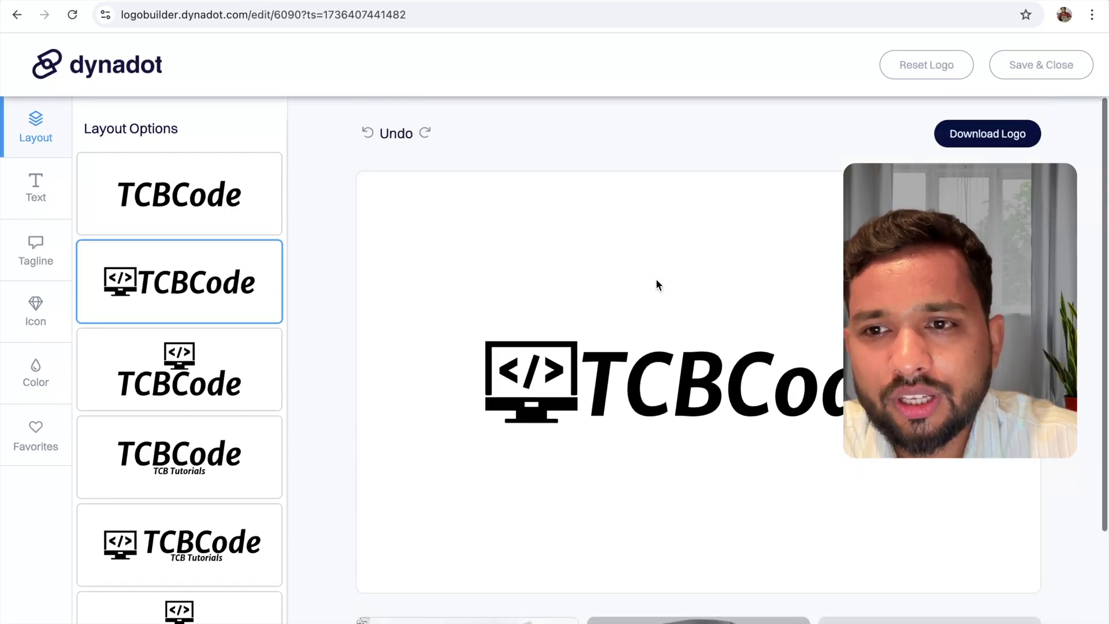
pyautogui.click(981, 137)
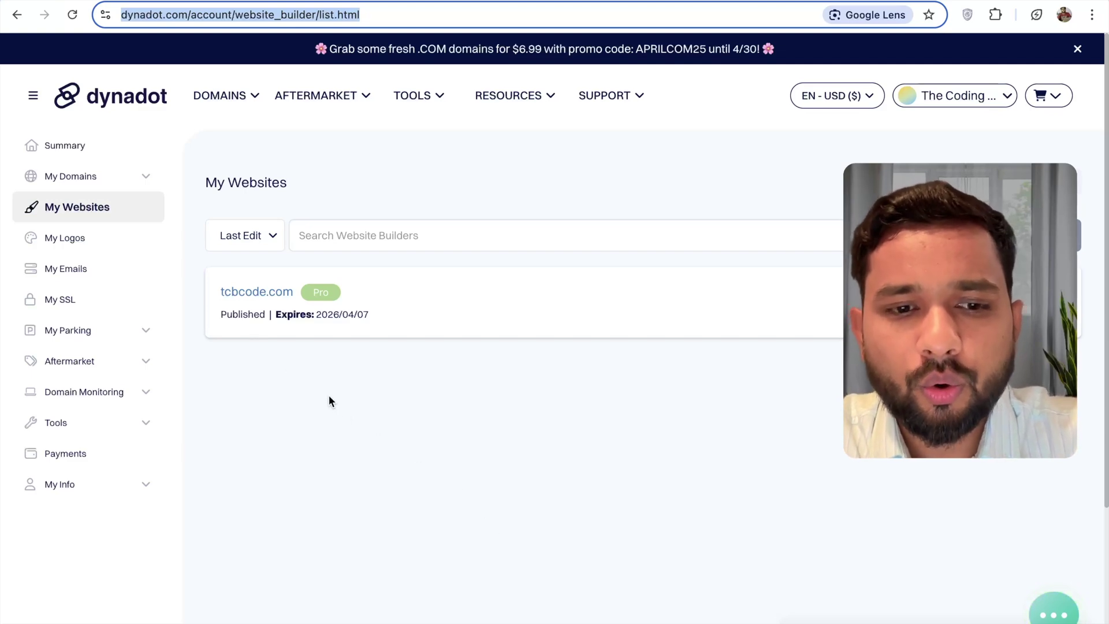
# - From Manage Domains, open tcbcode.com and launch its 'new site' card in the website builder
pyautogui.click(259, 291)
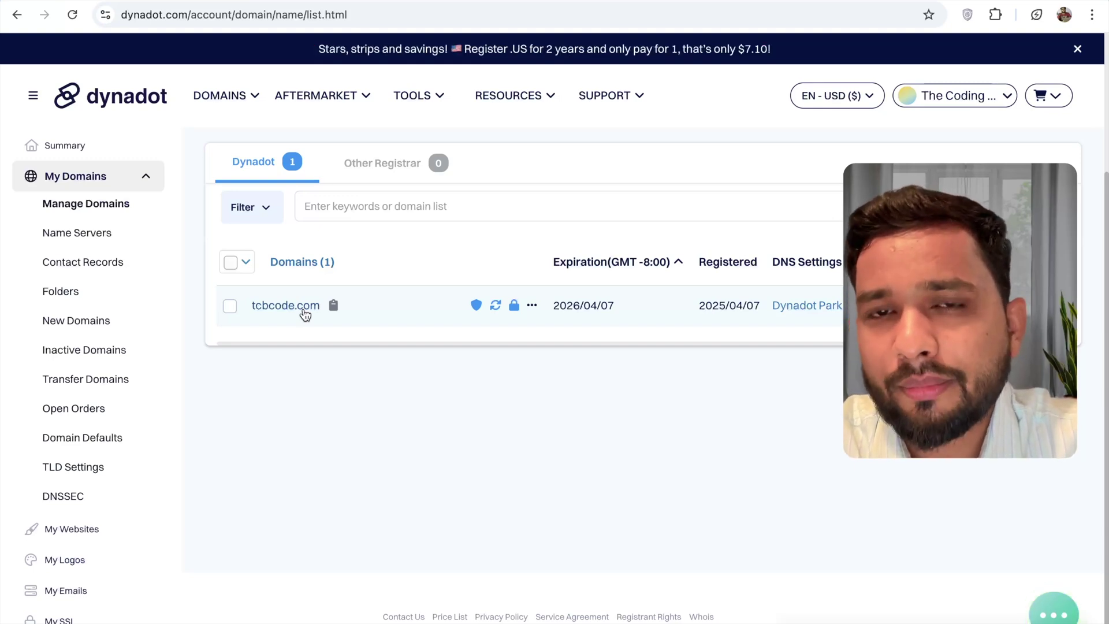
pyautogui.click(146, 180)
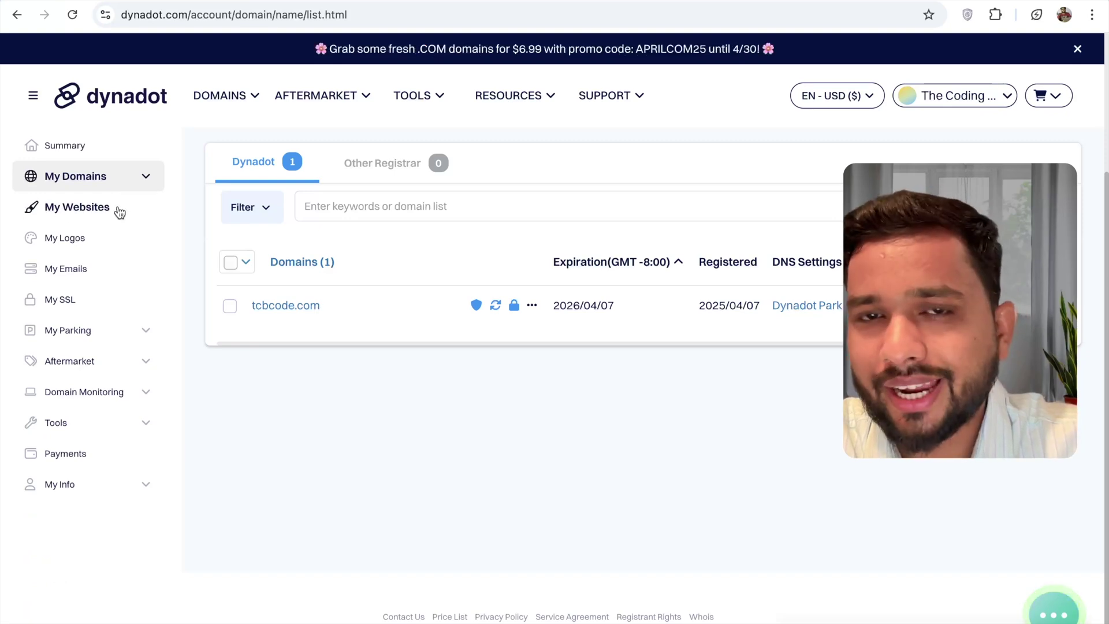
pyautogui.click(285, 344)
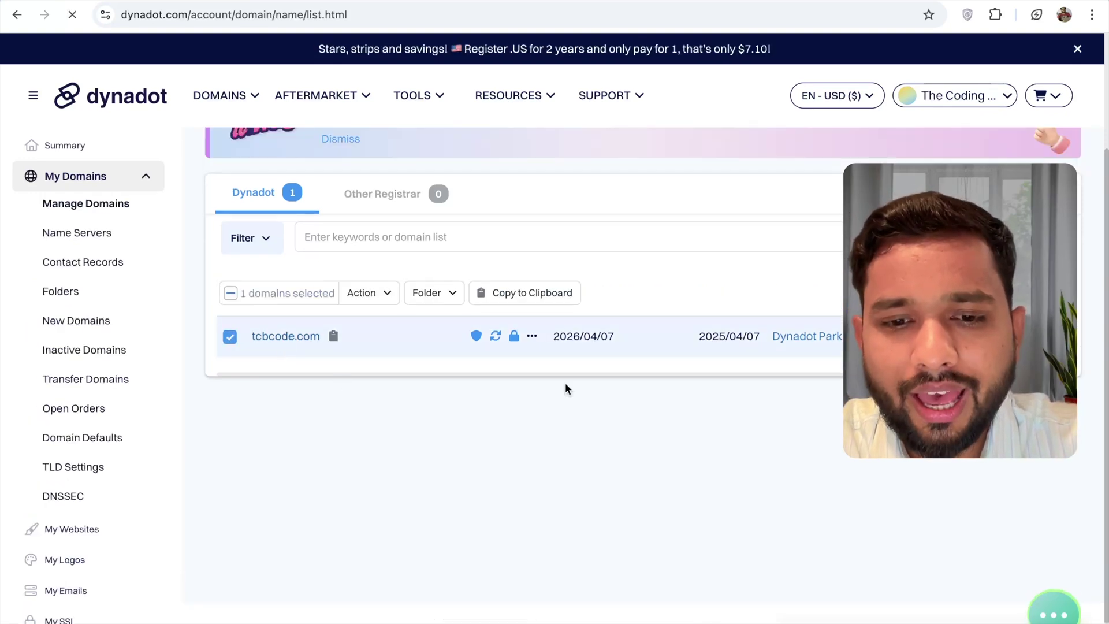
pyautogui.scroll(-3, 565, 382)
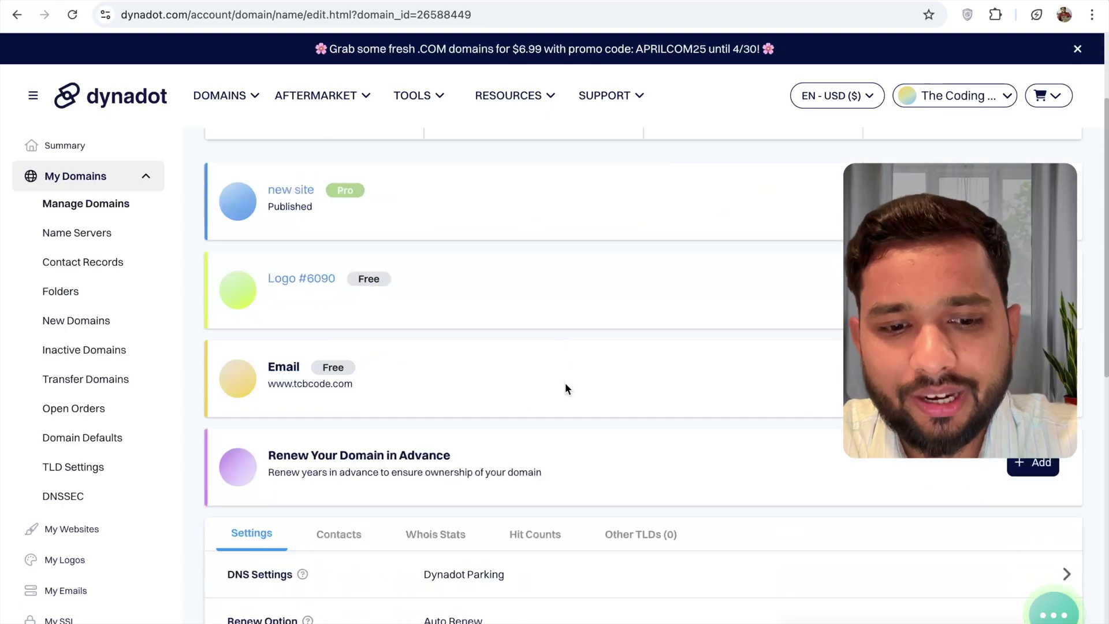
pyautogui.scroll(-4, 565, 382)
pyautogui.scroll(5, 565, 382)
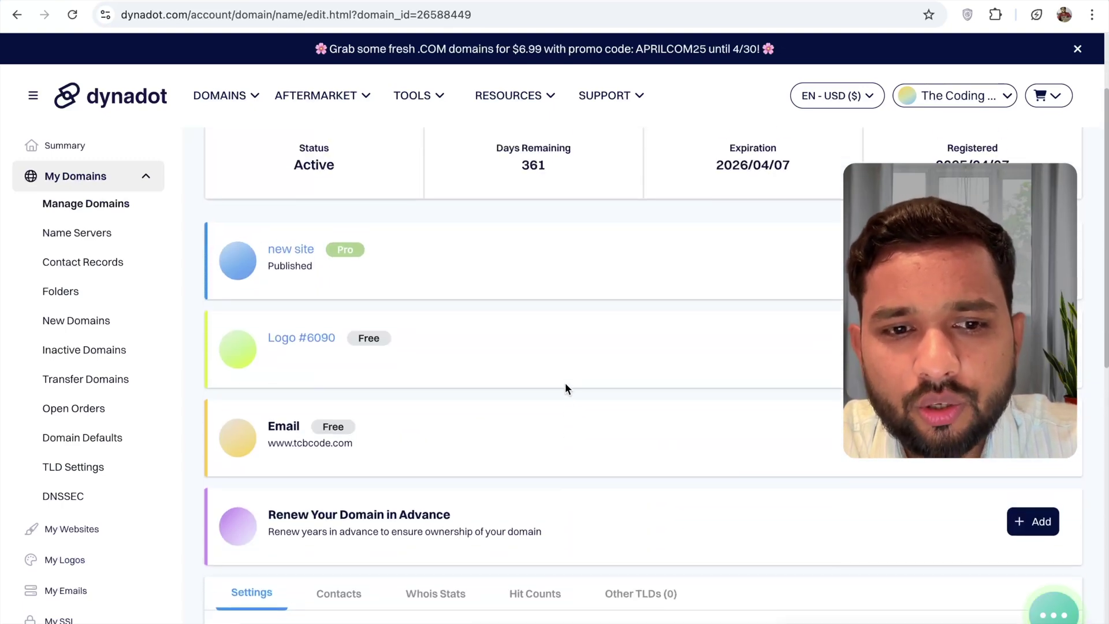
pyautogui.scroll(1, 565, 383)
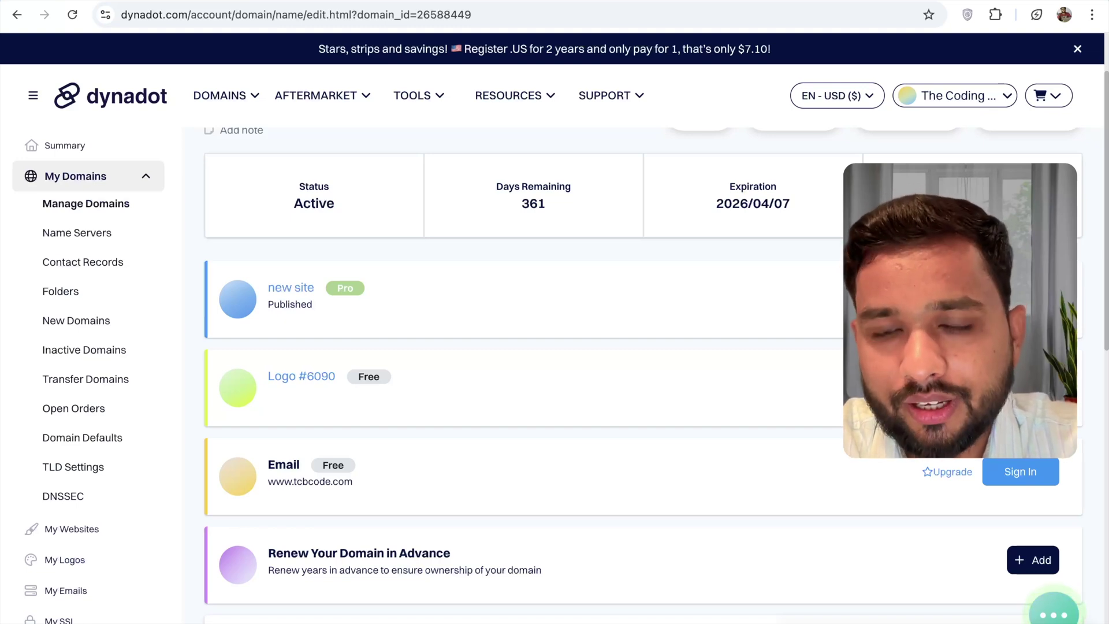
pyautogui.click(691, 318)
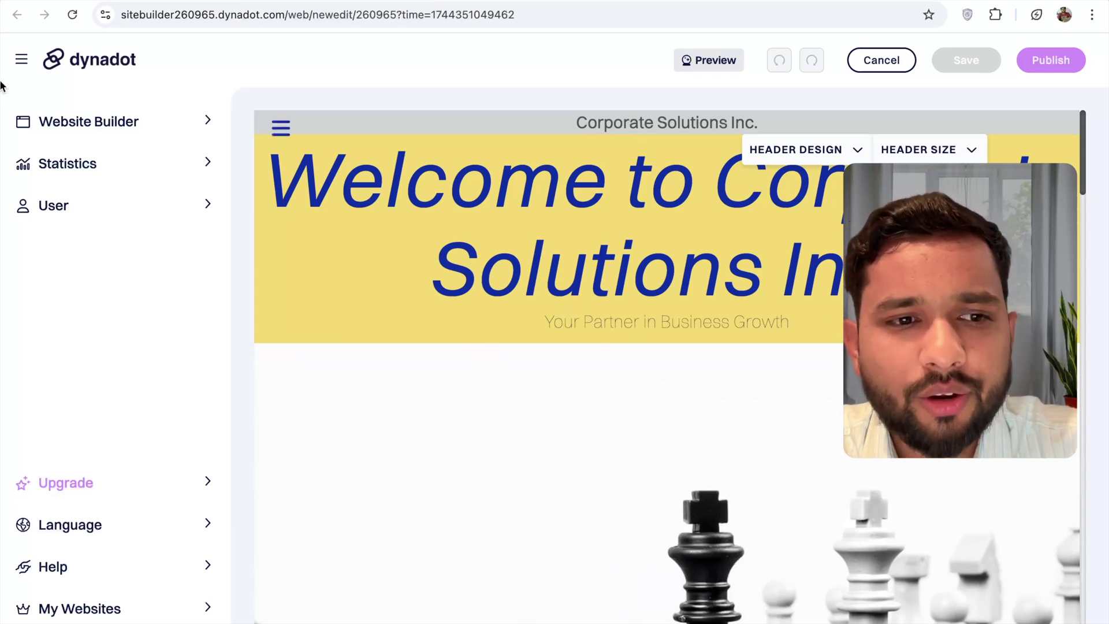
# - Open the template gallery from the builder's site settings and browse designs such as Skyline
pyautogui.click(82, 123)
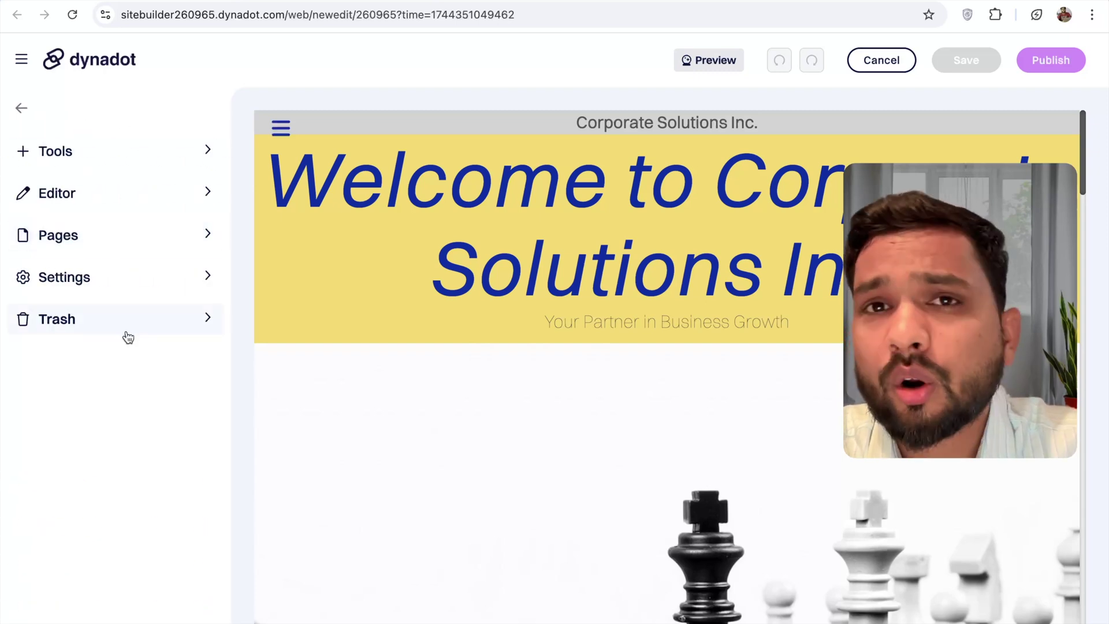
pyautogui.click(54, 283)
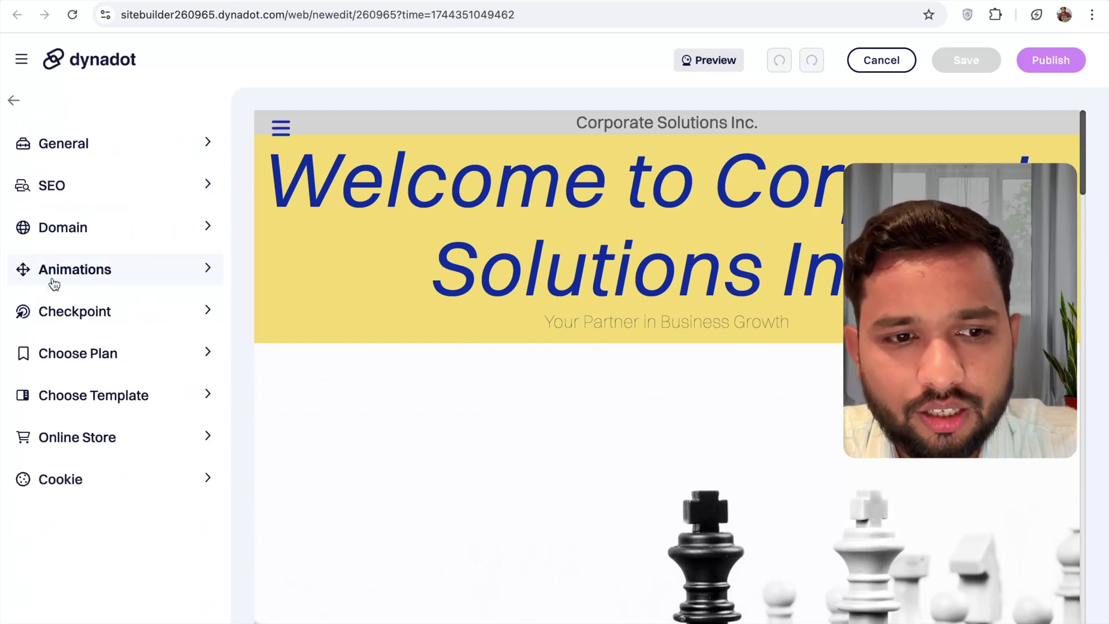
pyautogui.click(91, 400)
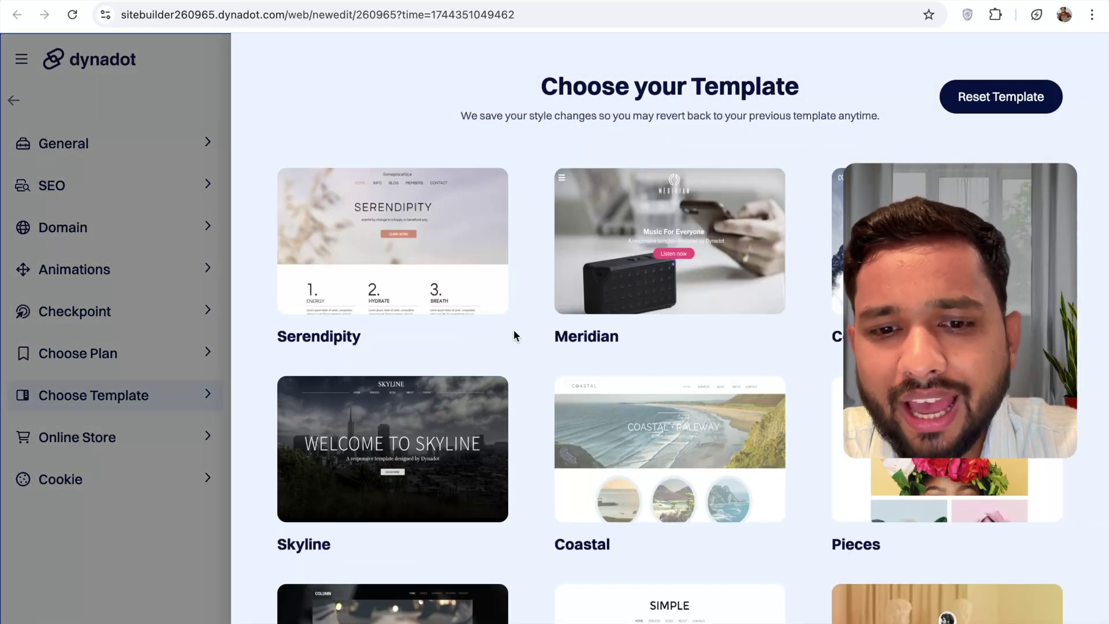
pyautogui.scroll(-10, 517, 333)
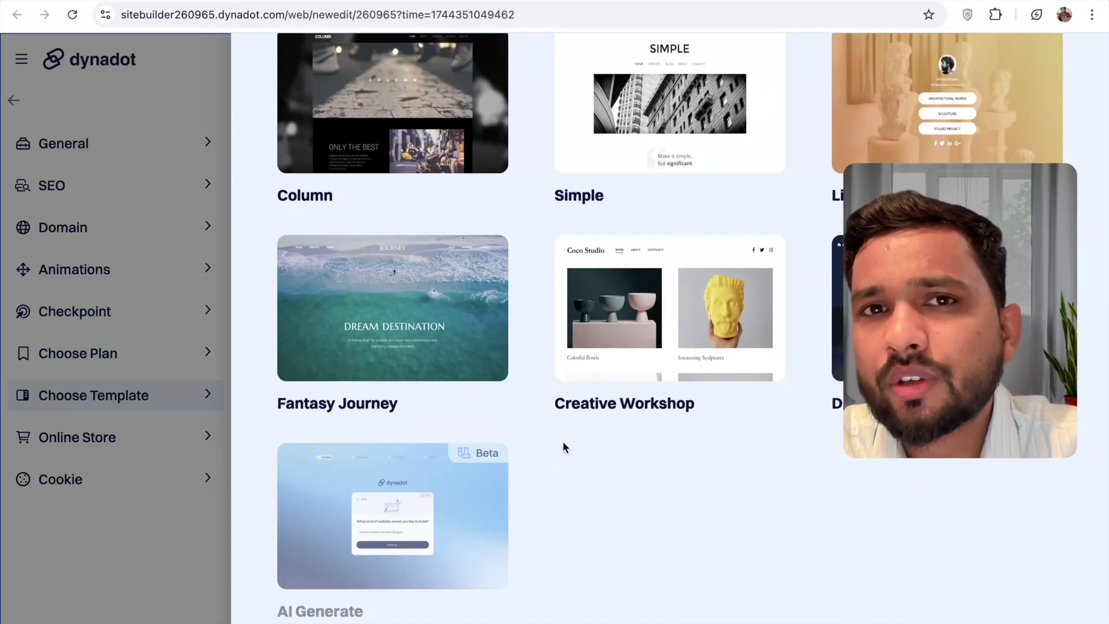
pyautogui.scroll(10, 563, 442)
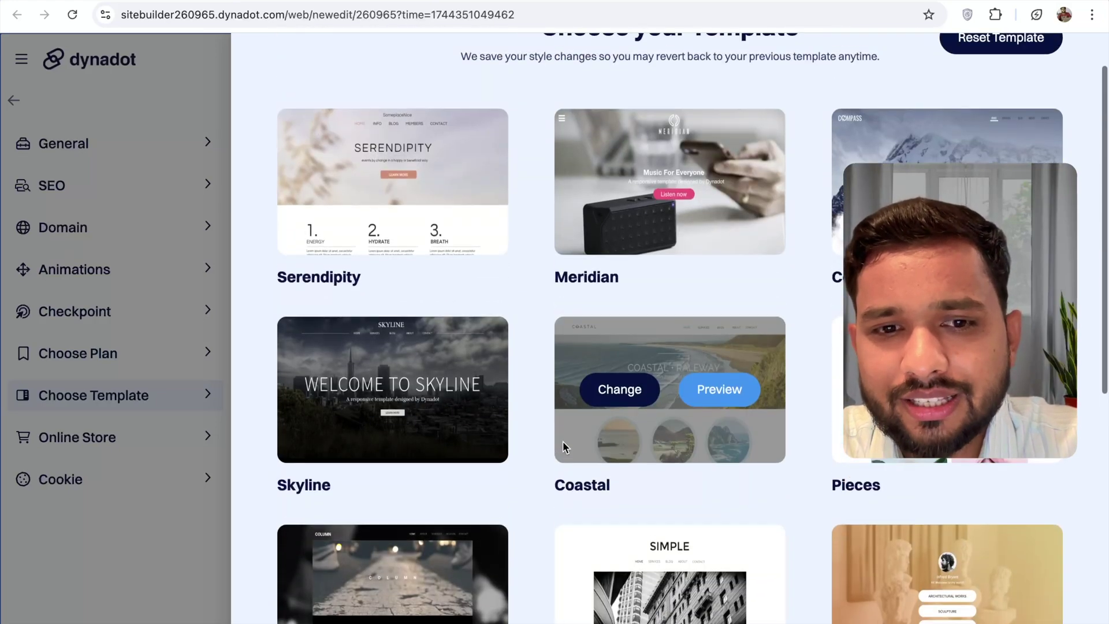
pyautogui.scroll(-3, 563, 441)
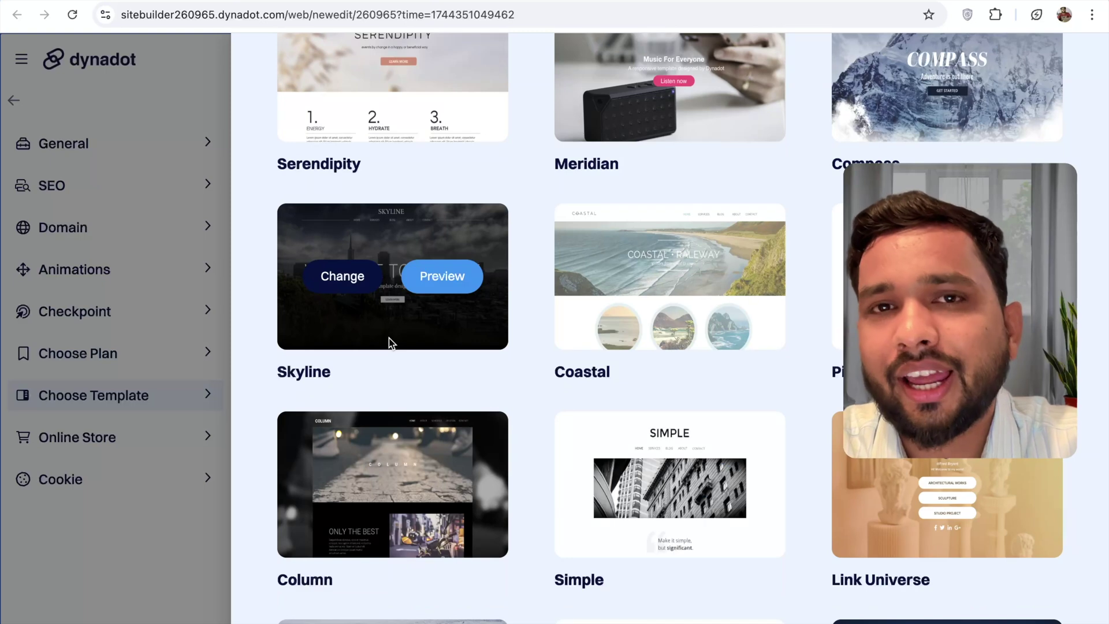
# - Apply the Skyline template with Start New, confirming that the old content is discarded
pyautogui.click(341, 277)
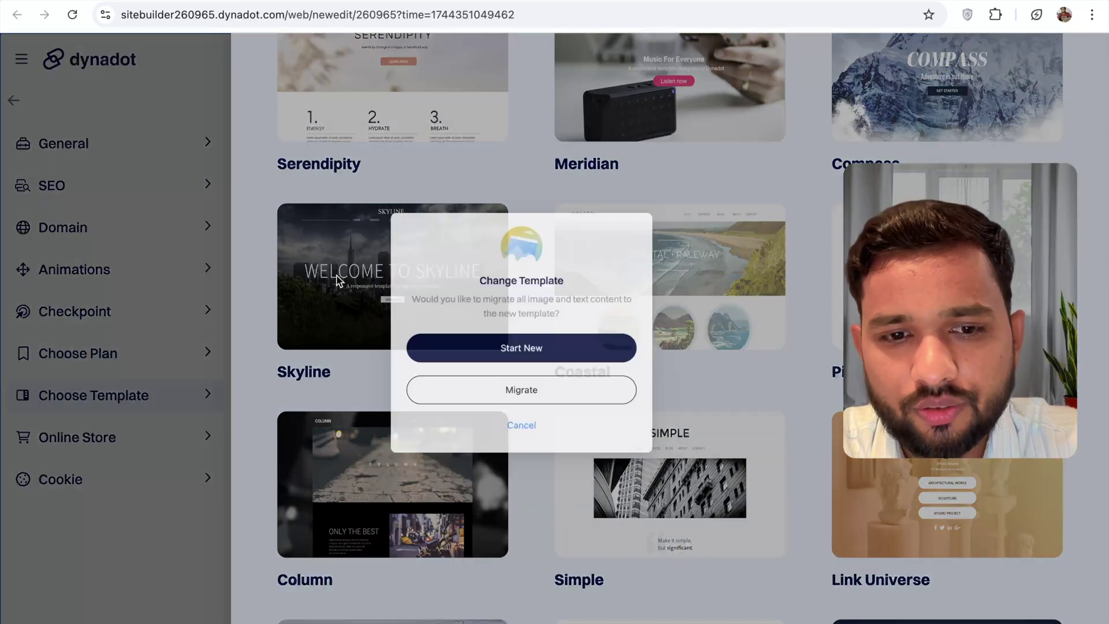
pyautogui.click(567, 368)
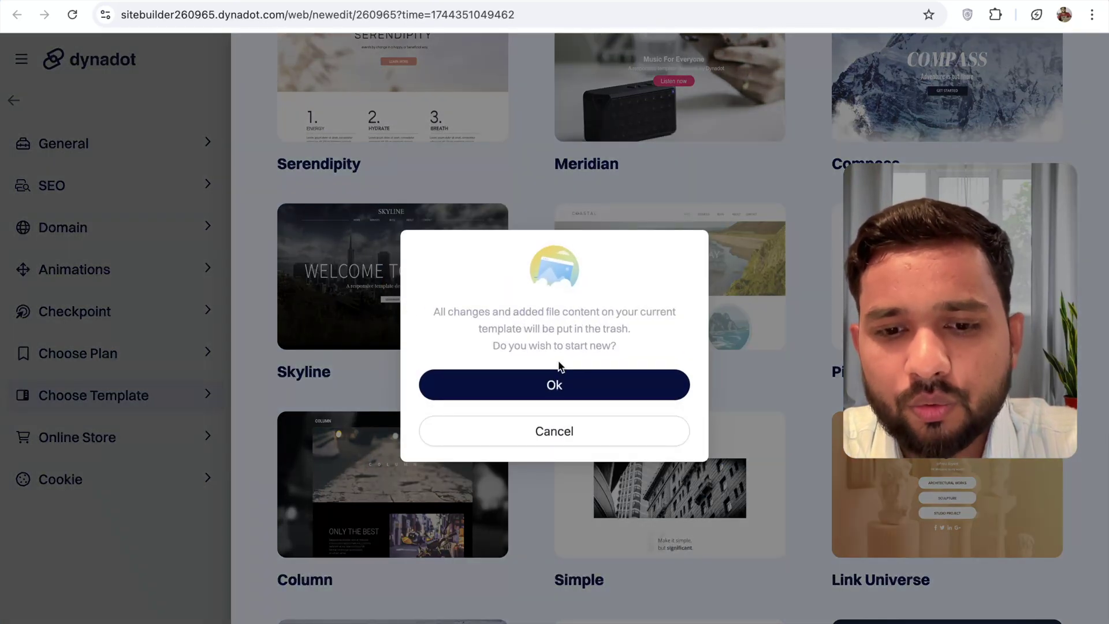
pyautogui.click(560, 386)
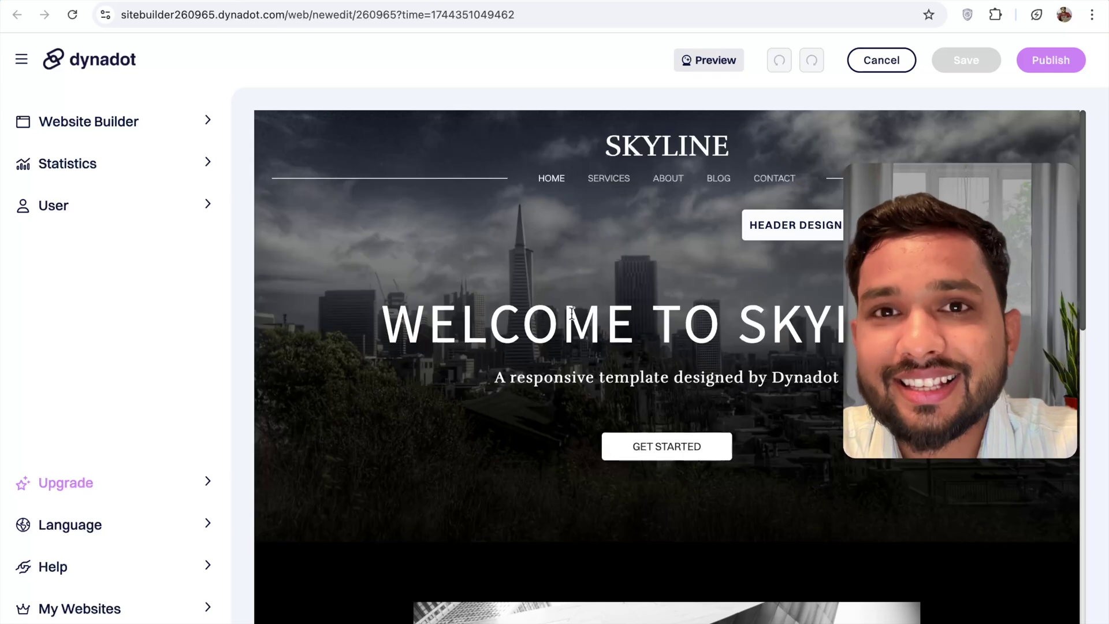
pyautogui.scroll(-15, 509, 384)
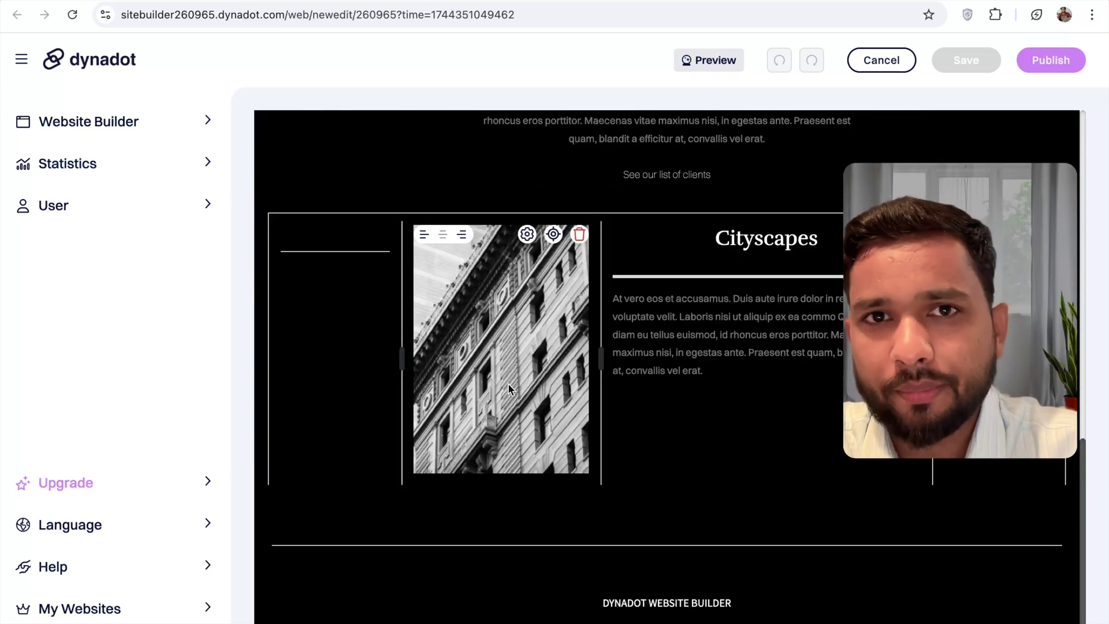
pyautogui.scroll(15, 508, 383)
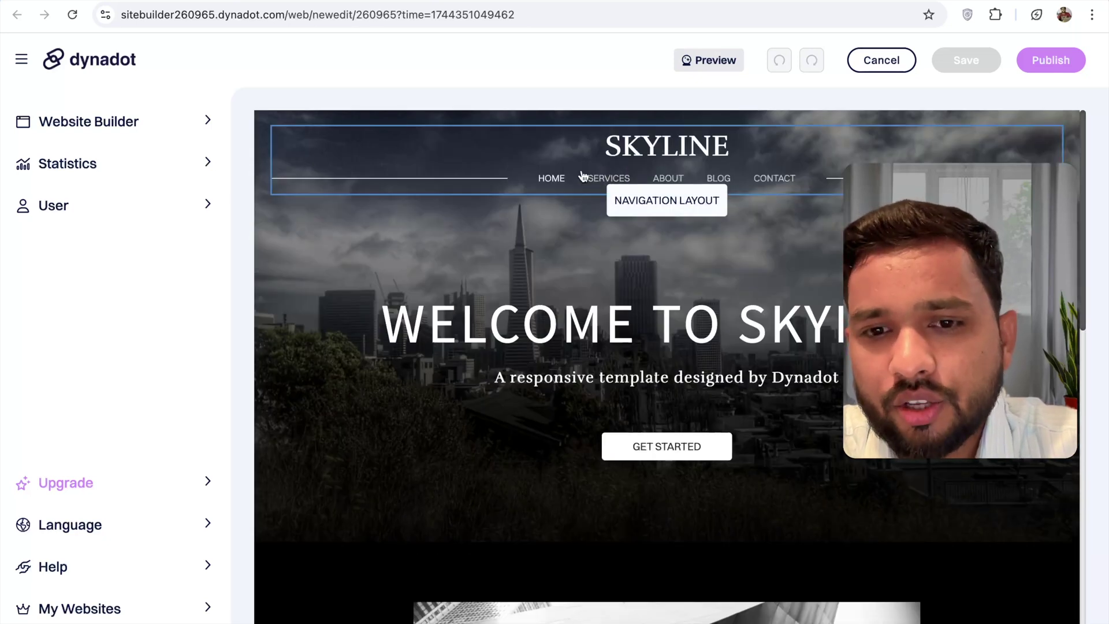
pyautogui.moveTo(521, 144)
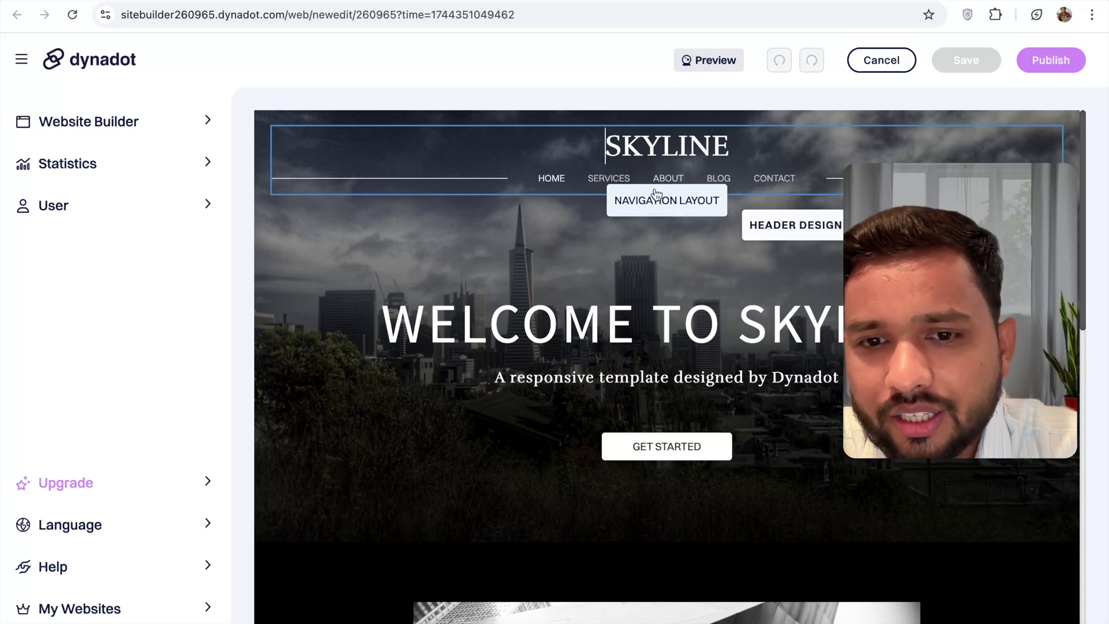
# - Add Logo#6090 (1).png from Downloads as the site header logo
pyautogui.click(652, 183)
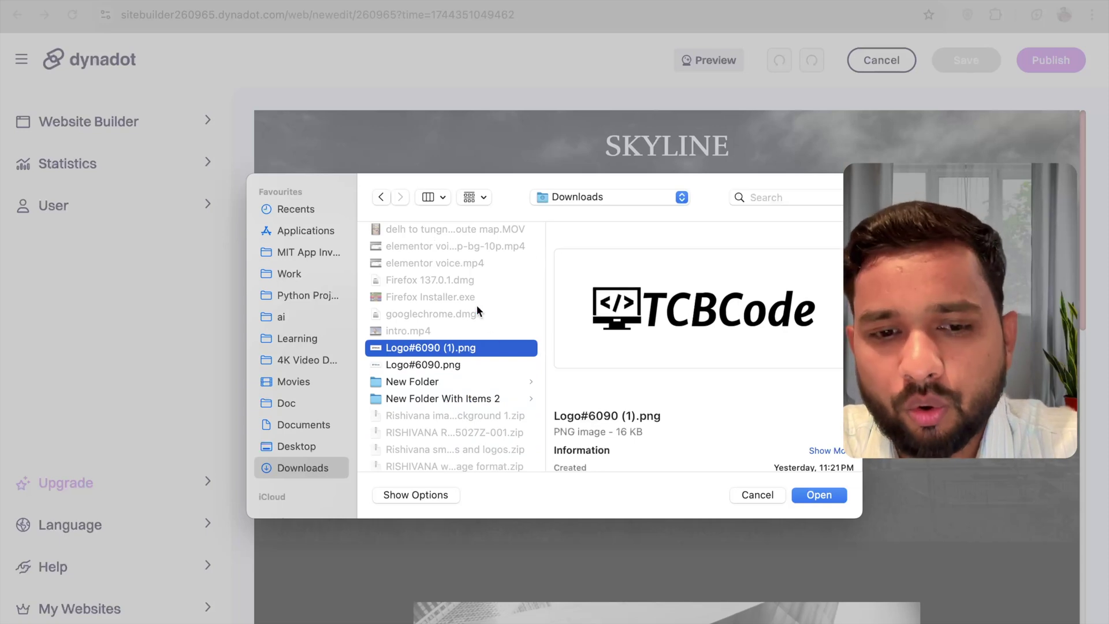
pyautogui.click(820, 495)
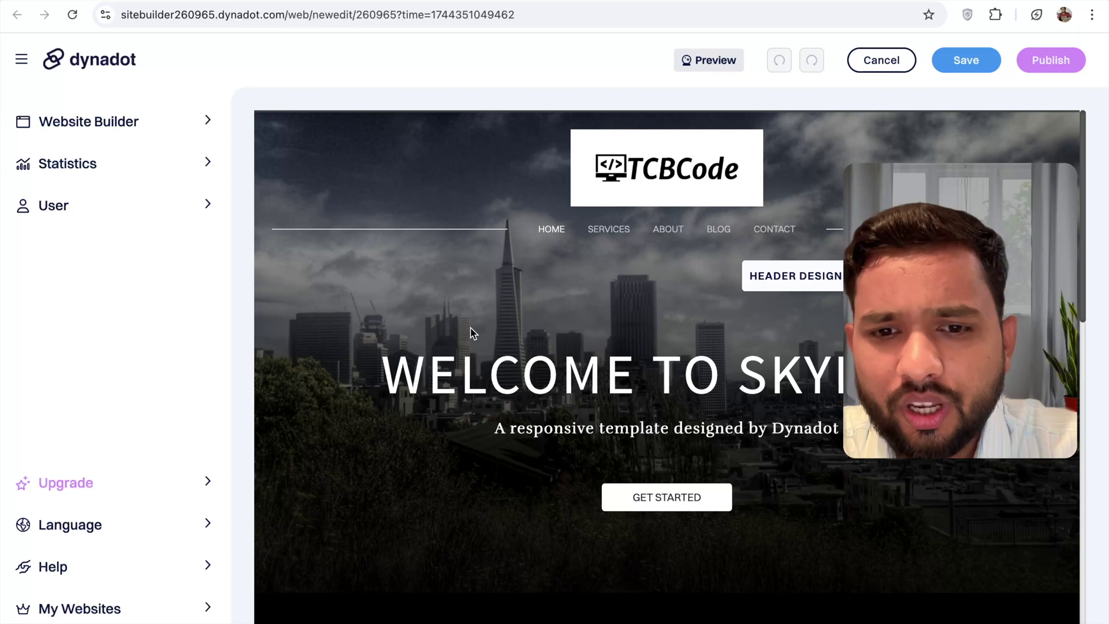
# - Change the last word of the WELCOME TO SKYLINE heading from SKYLINE to TO
pyautogui.scroll(-1, 589, 341)
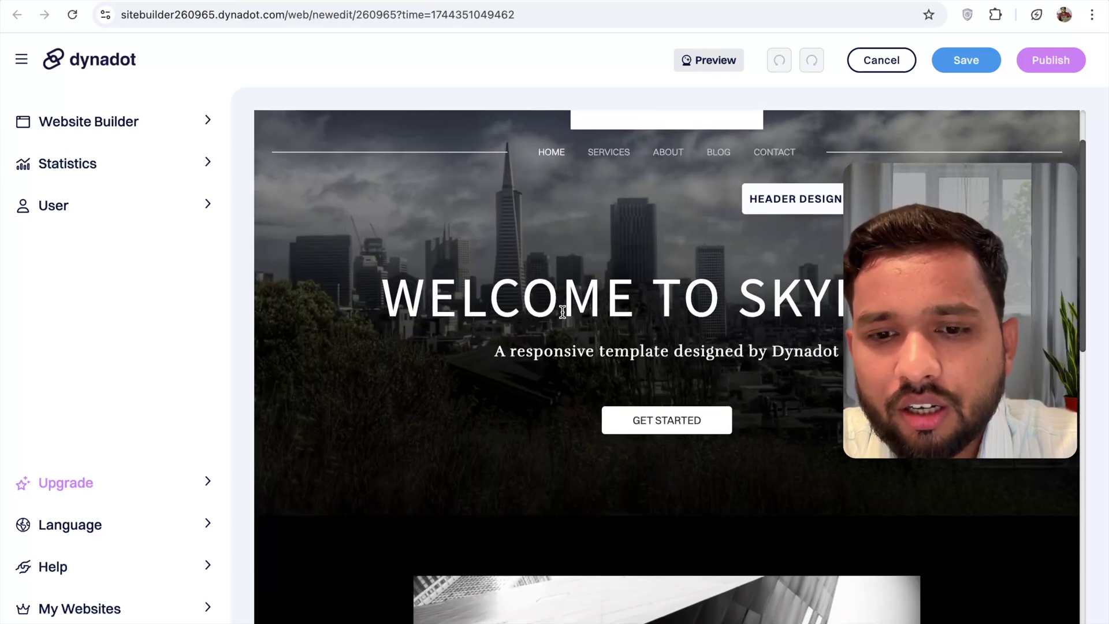
pyautogui.click(608, 318)
pyautogui.tripleClick(699, 298)
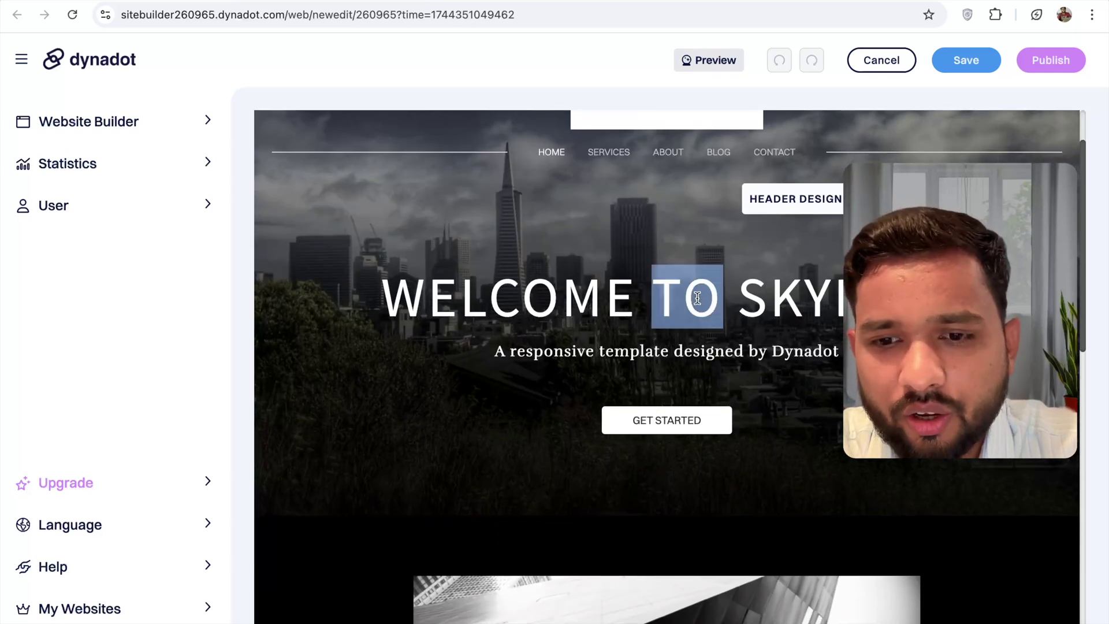
pyautogui.click(697, 299)
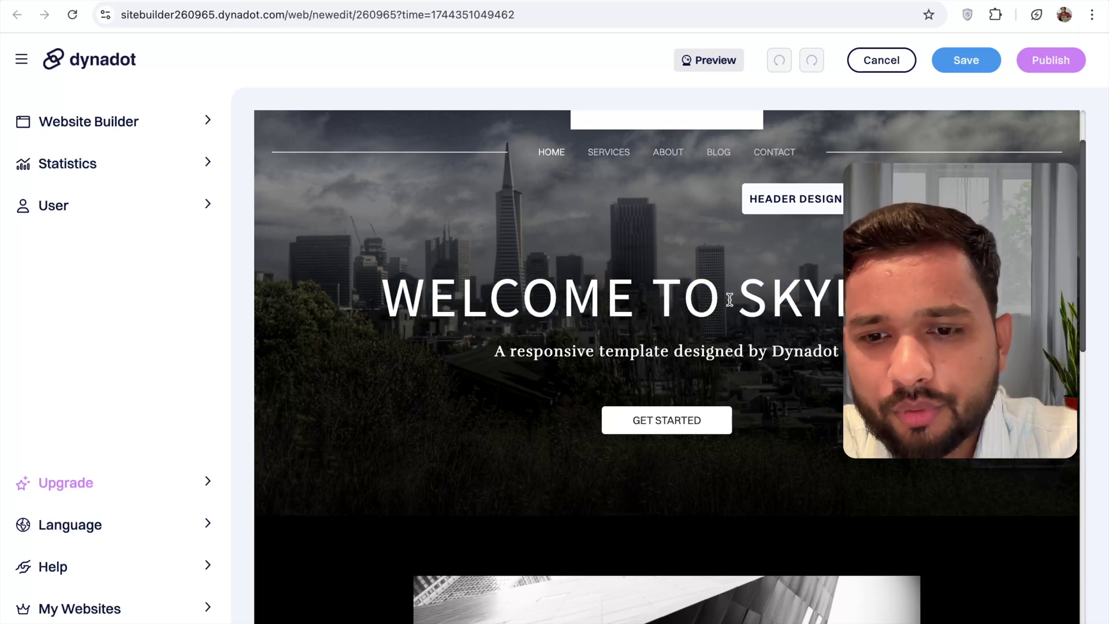
pyautogui.doubleClick(786, 299)
pyautogui.write('TO')
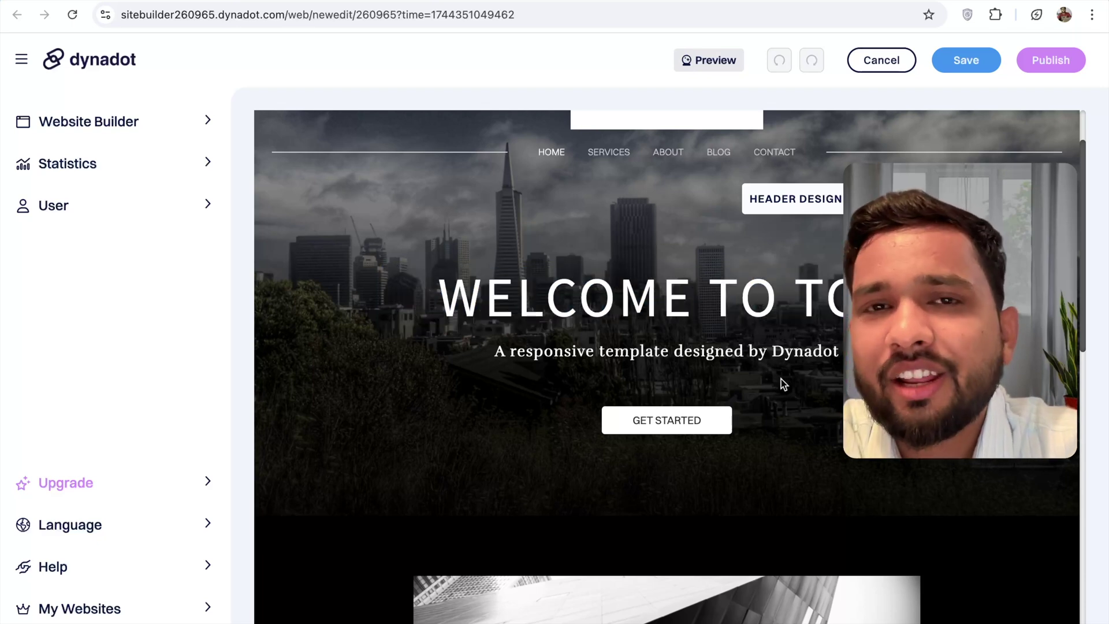
pyautogui.scroll(-1, 781, 379)
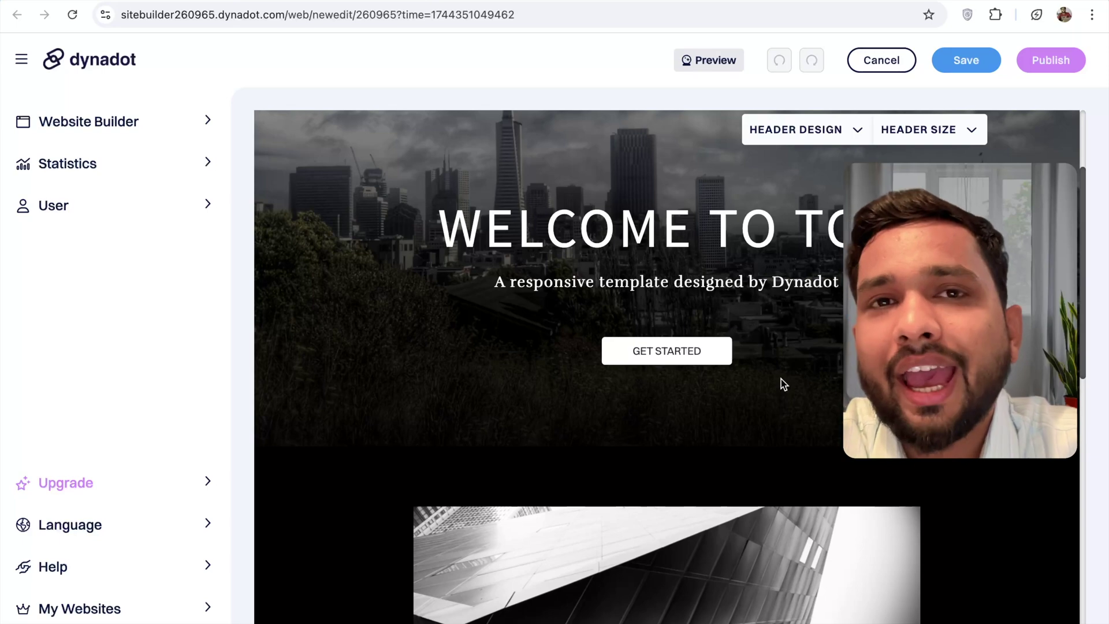
pyautogui.scroll(-3, 530, 427)
pyautogui.scroll(-4, 529, 428)
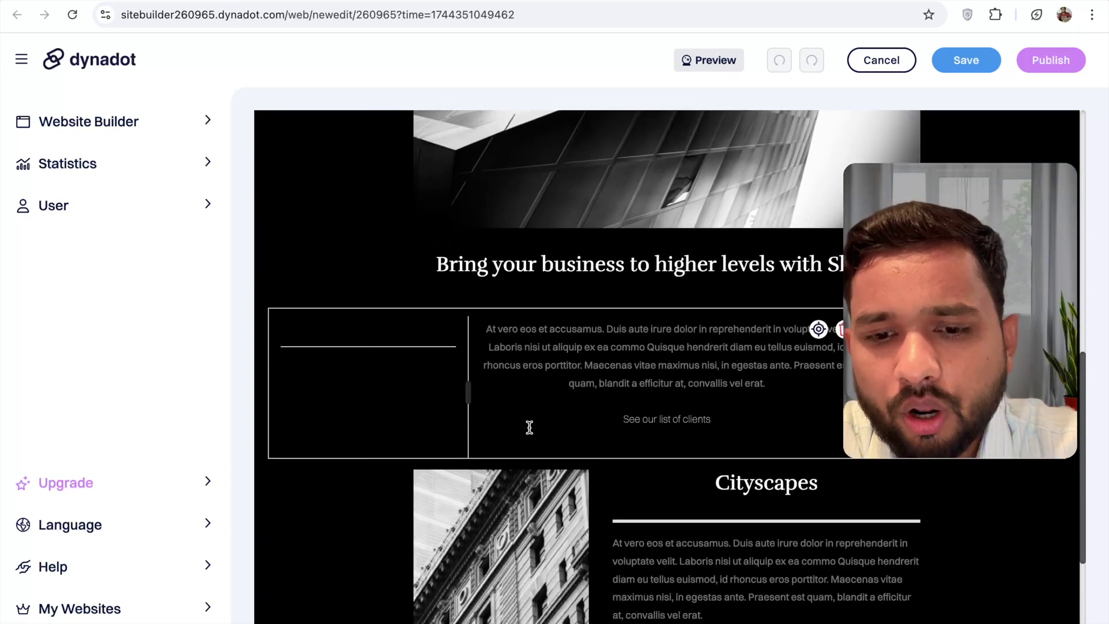
pyautogui.scroll(-1, 644, 272)
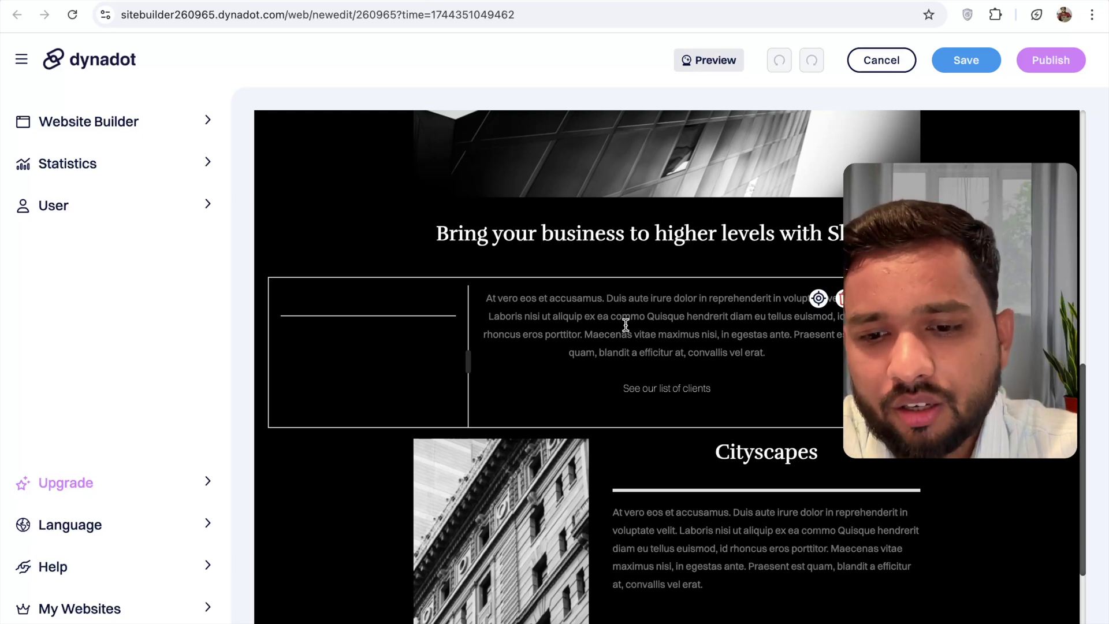
pyautogui.scroll(-4, 625, 325)
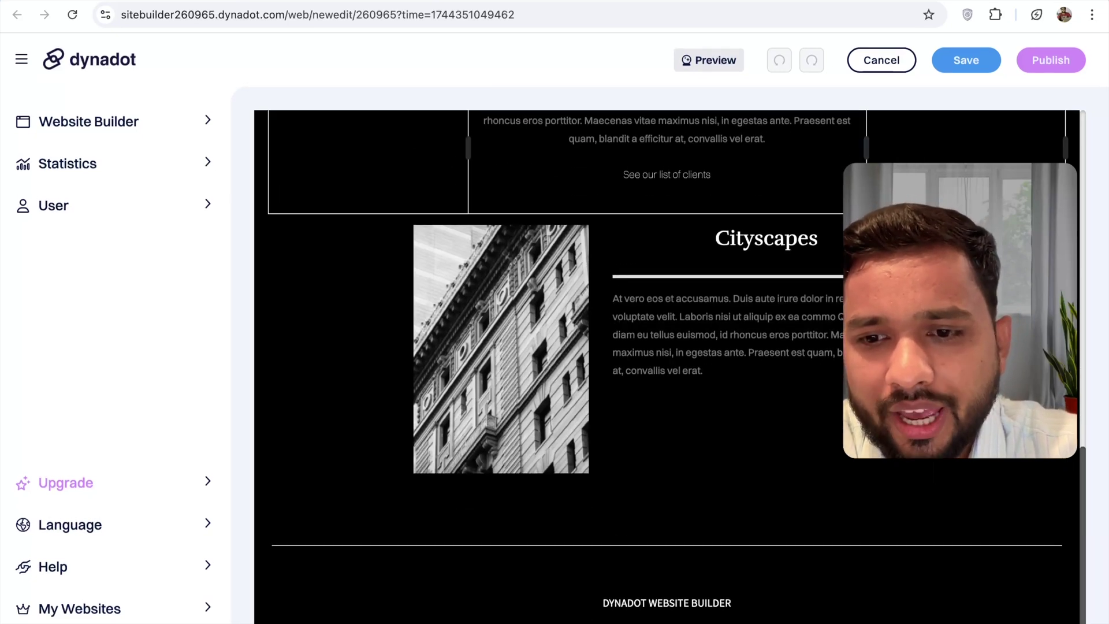
# - Delete the Cityscapes text block and its building image, confirming each removal
pyautogui.press('Delete')
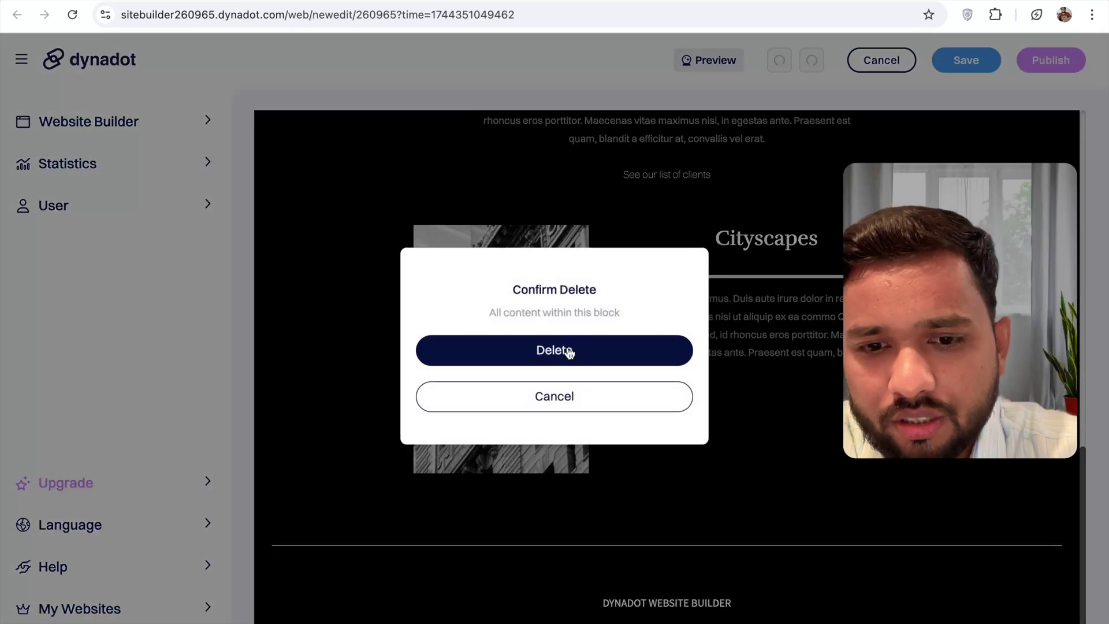
pyautogui.click(566, 374)
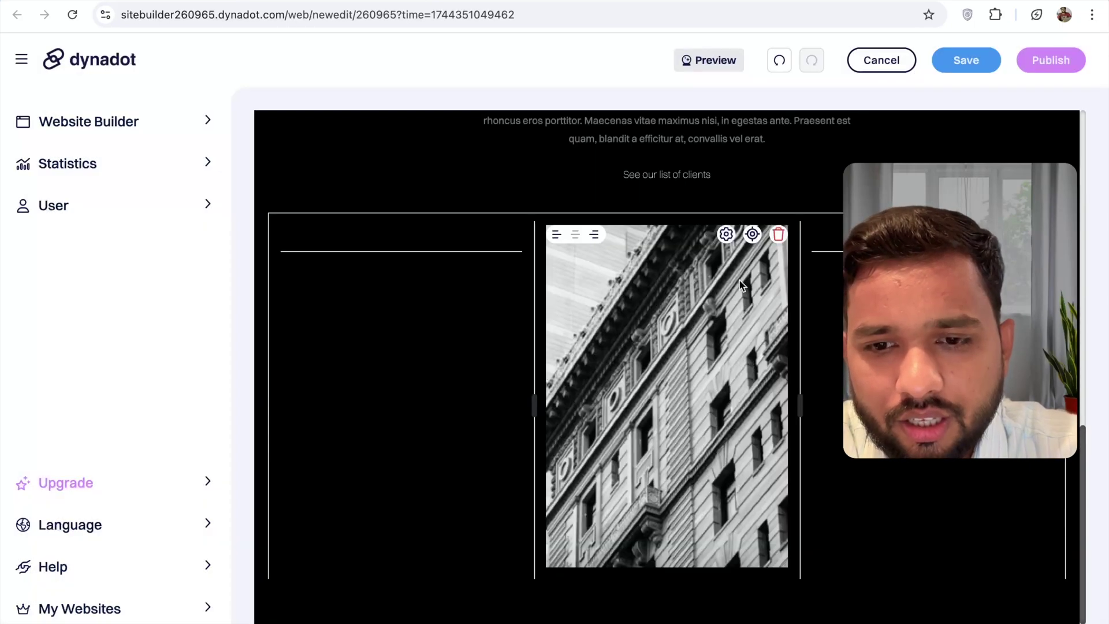
pyautogui.click(780, 234)
pyautogui.click(547, 387)
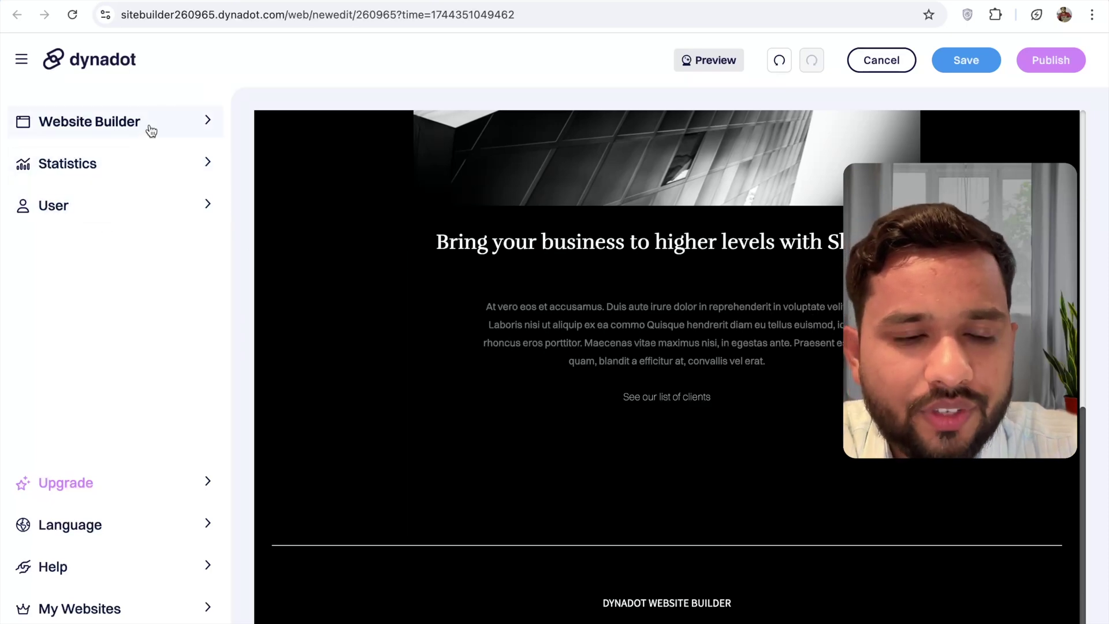
pyautogui.click(172, 117)
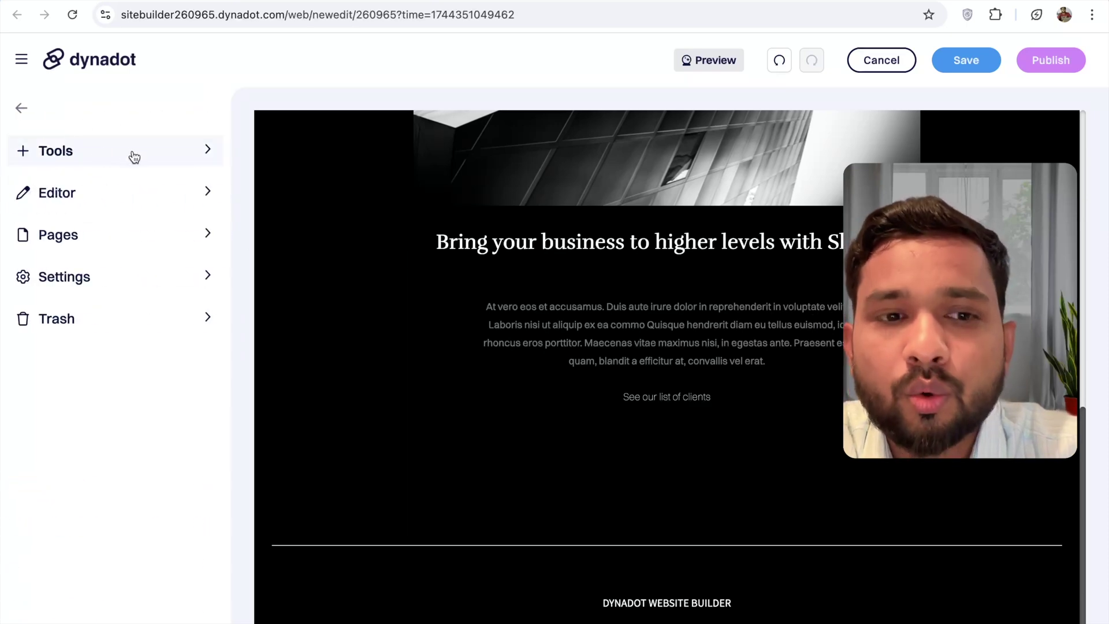
# - Drag a Card element from Tools onto the page below the client text
pyautogui.click(100, 155)
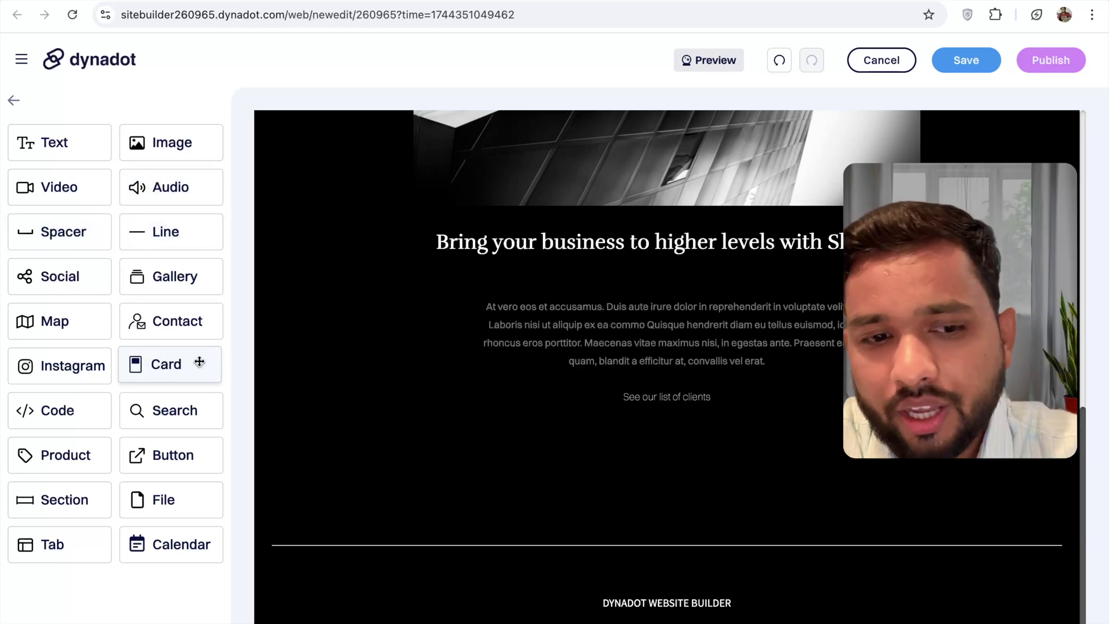
pyautogui.moveTo(163, 363); pyautogui.dragTo(549, 425)
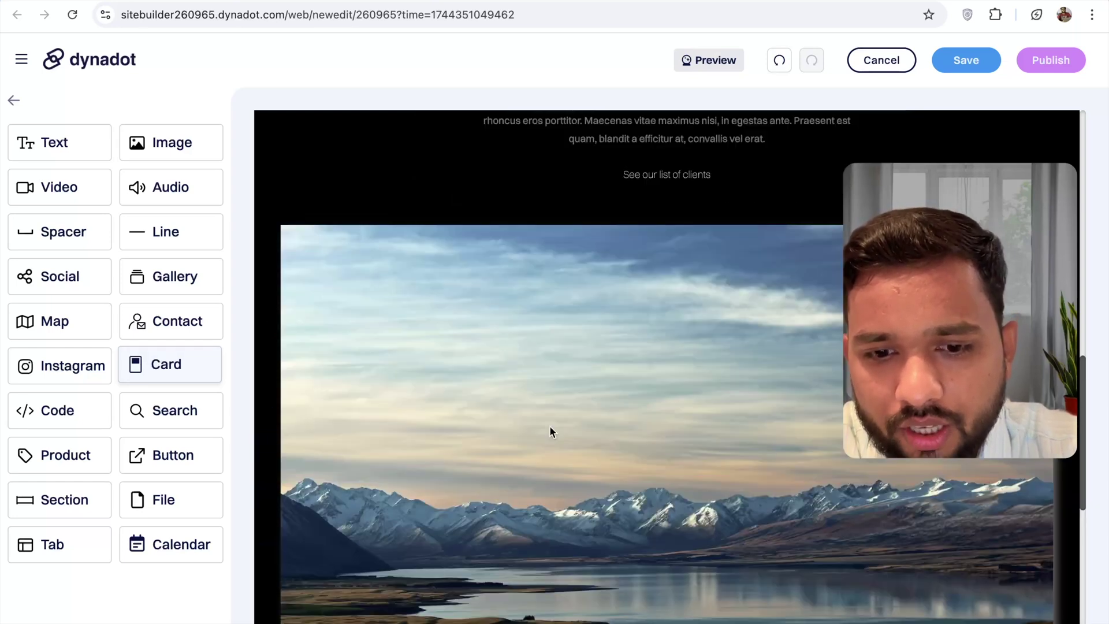
pyautogui.scroll(-2, 692, 415)
pyautogui.scroll(-3, 692, 415)
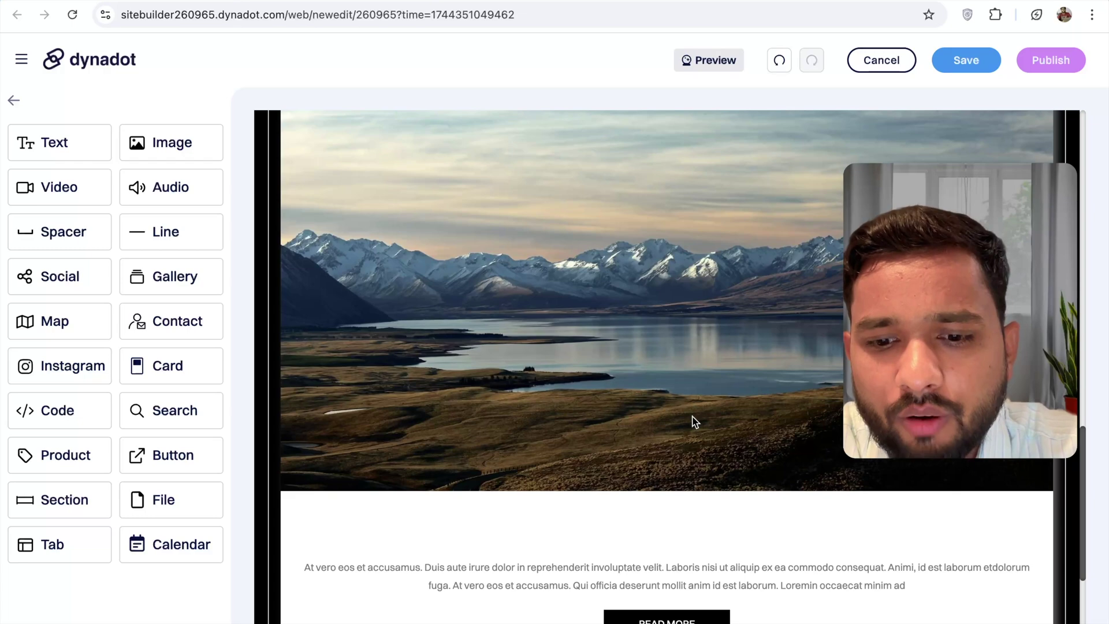
pyautogui.scroll(4, 692, 415)
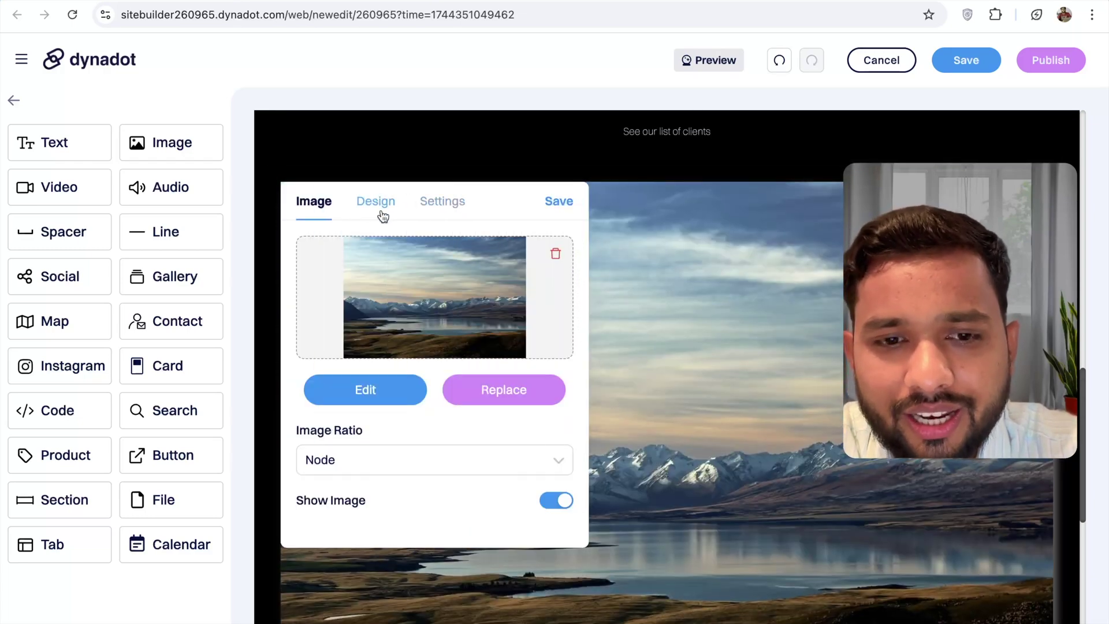
# - Give the card a side-by-side text-and-image layout and save it
pyautogui.click(377, 202)
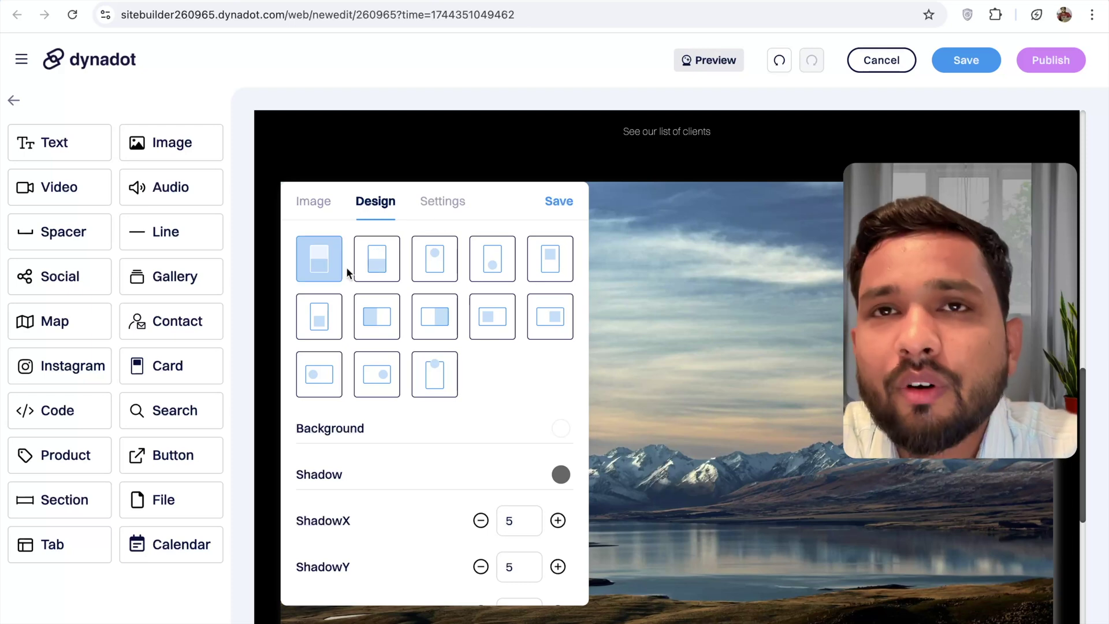
pyautogui.click(432, 317)
pyautogui.click(566, 207)
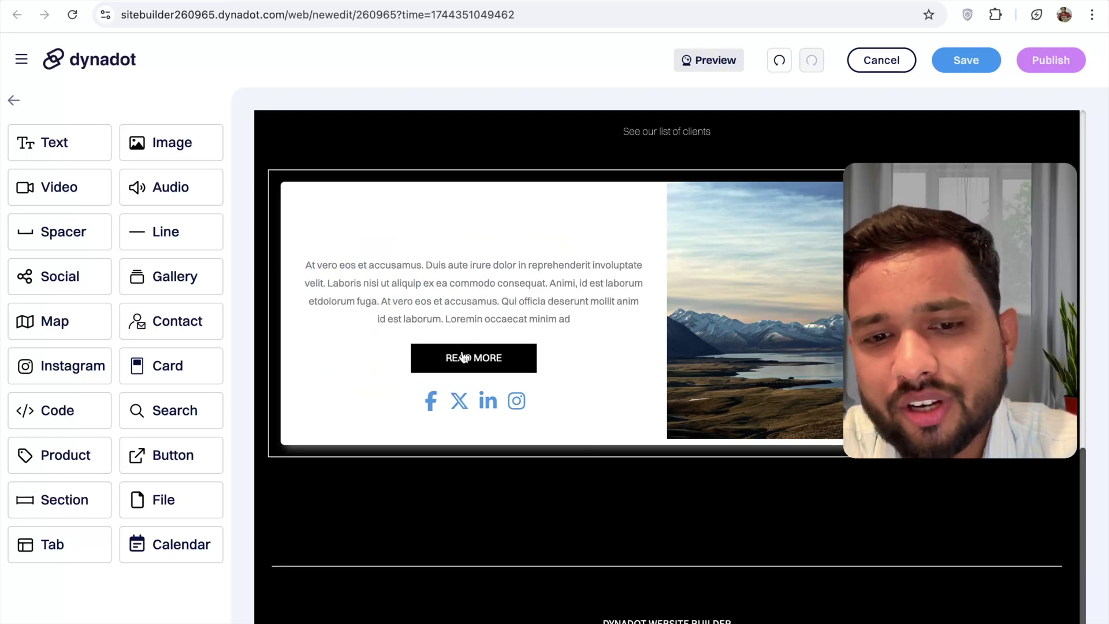
pyautogui.click(483, 310)
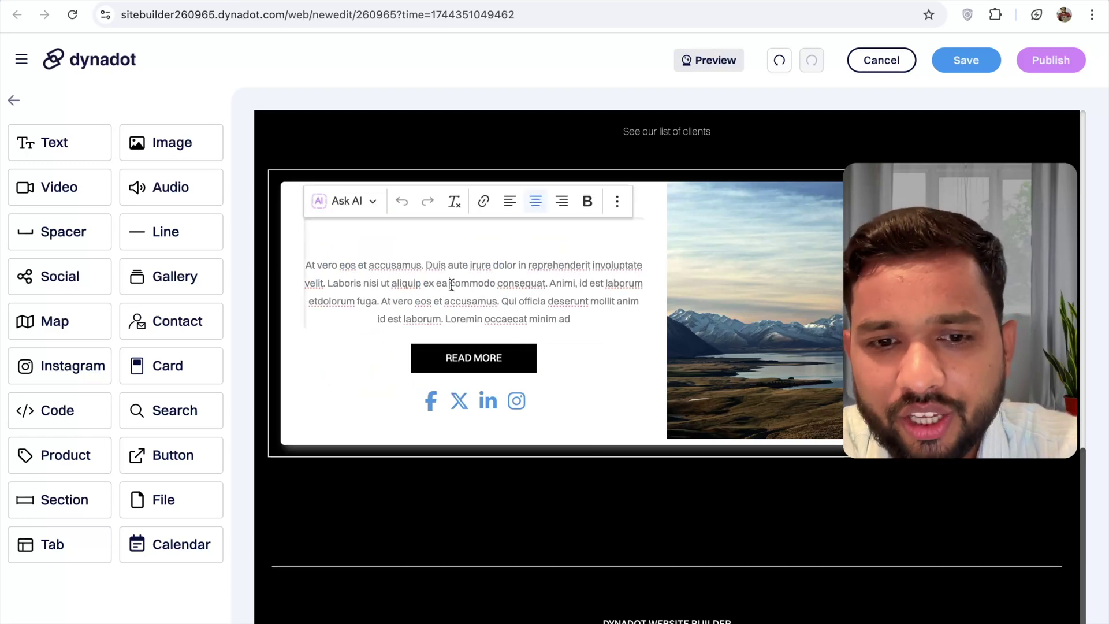
# - Replace the card's placeholder paragraph with a pasted description ending 'for programming langauge tutorials'
pyautogui.tripleClick(513, 289)
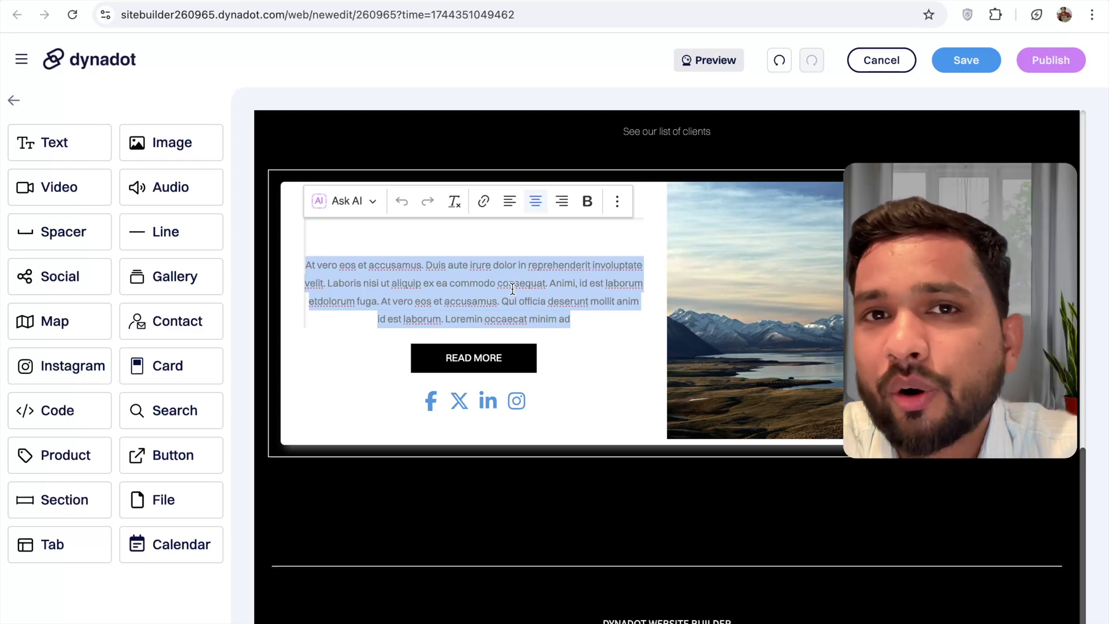
pyautogui.write('TCB website')
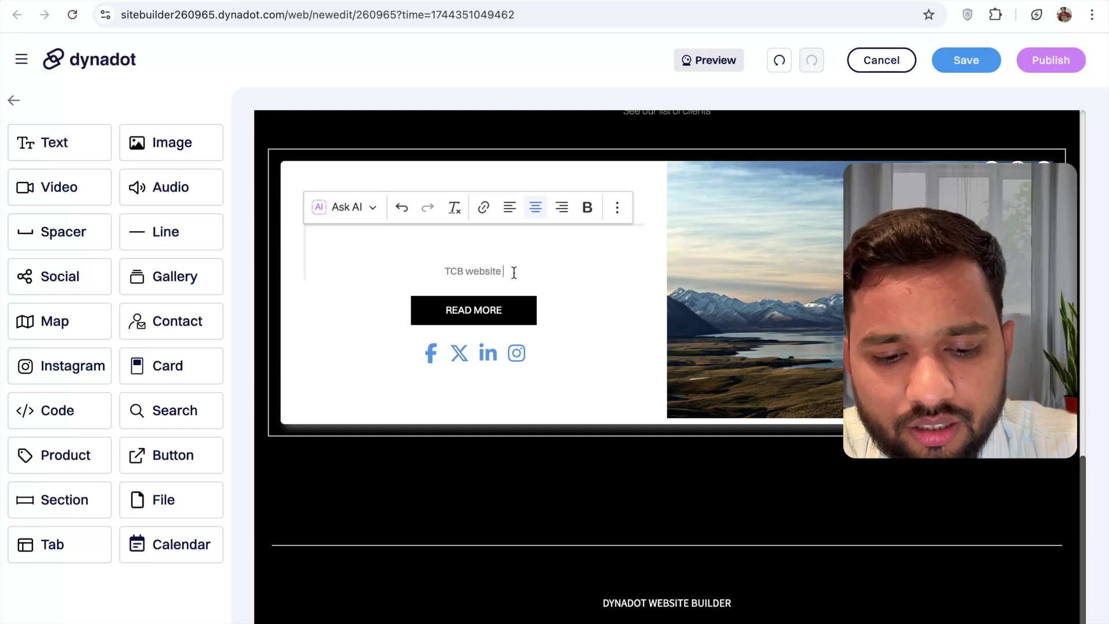
pyautogui.write('for programming langauge tutorials')
# - Generate AI copy from that description and insert it into the card
pyautogui.click(336, 210)
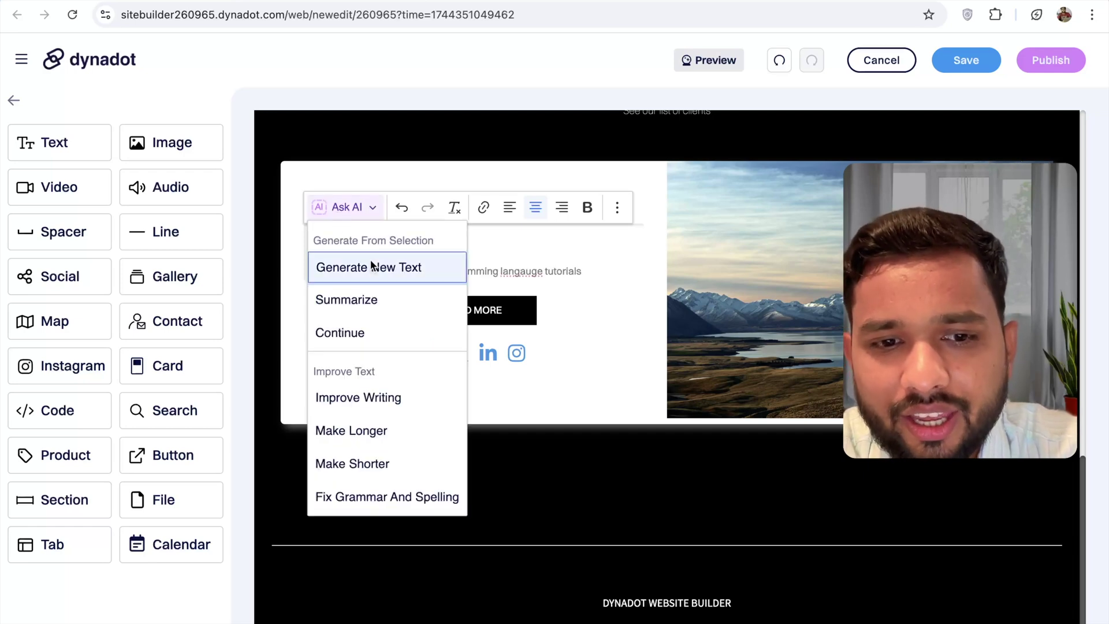
pyautogui.click(350, 267)
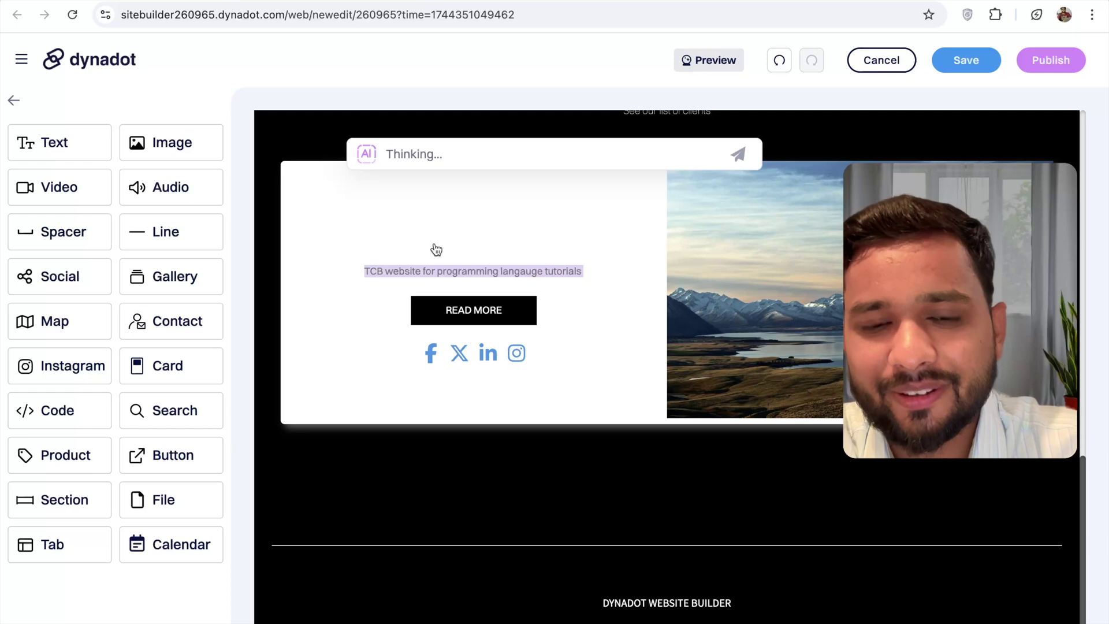
pyautogui.scroll(-2, 456, 277)
pyautogui.scroll(2, 480, 304)
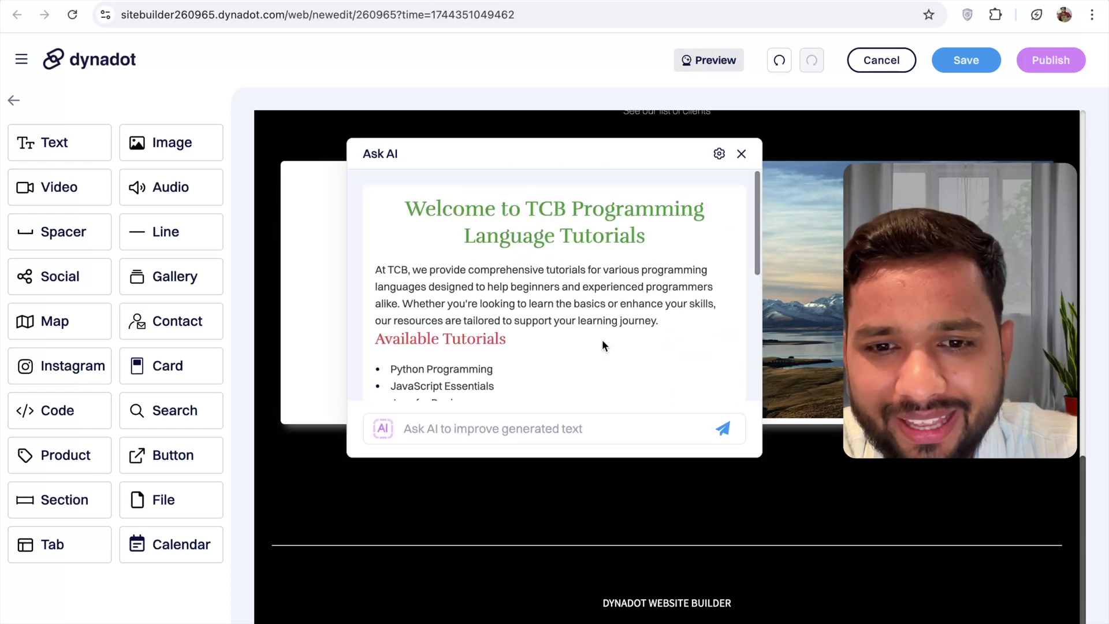
pyautogui.hotkey('ctrl', 'a')
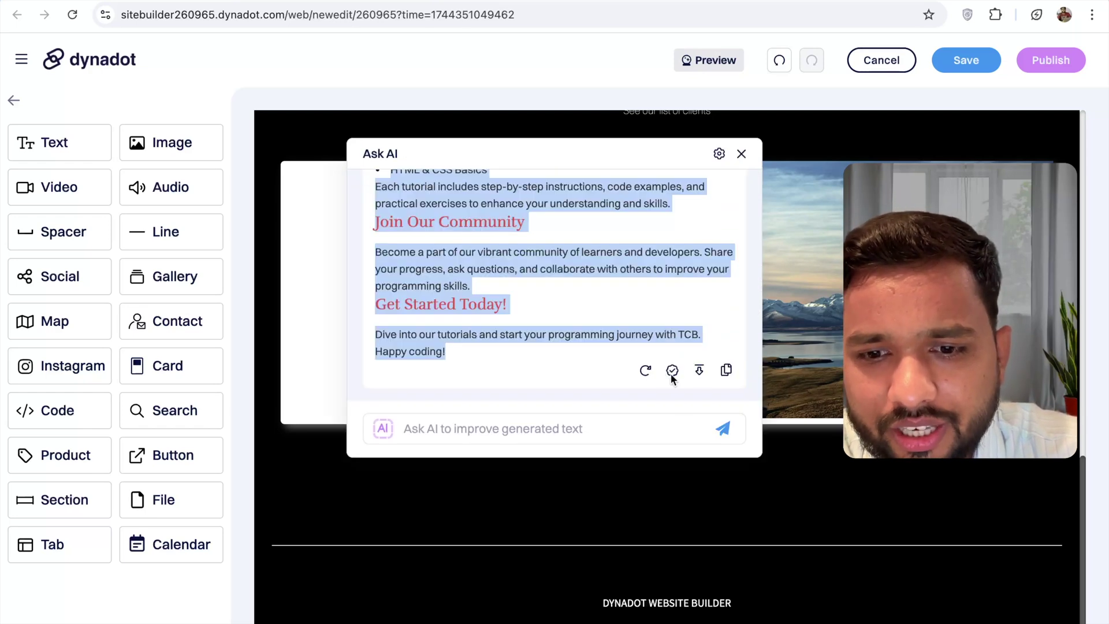
pyautogui.click(698, 372)
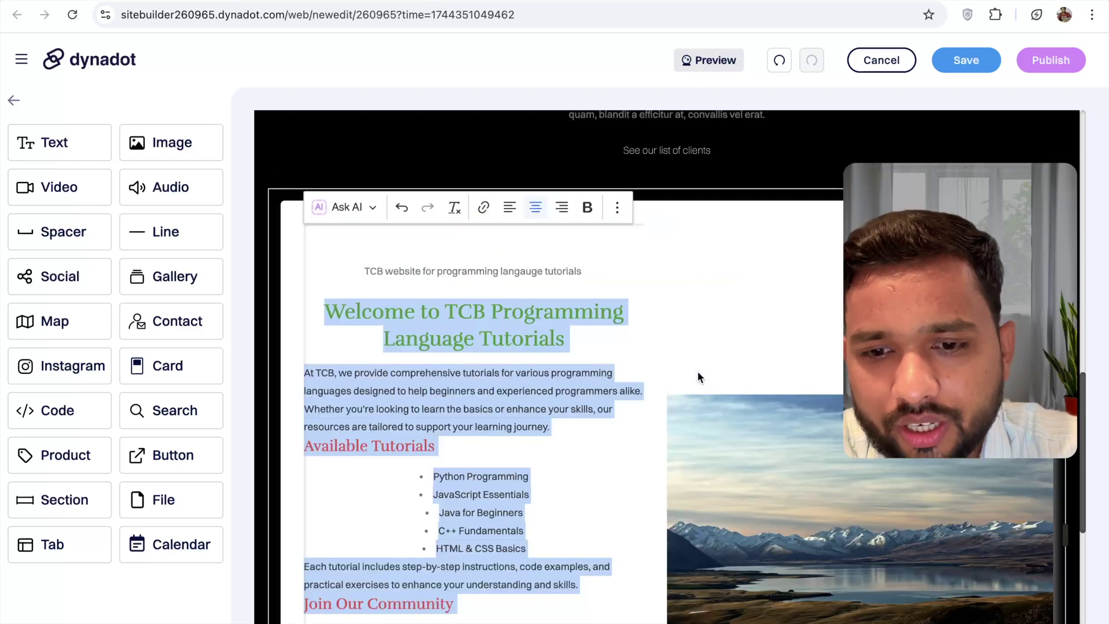
pyautogui.click(556, 339)
pyautogui.scroll(-3, 749, 391)
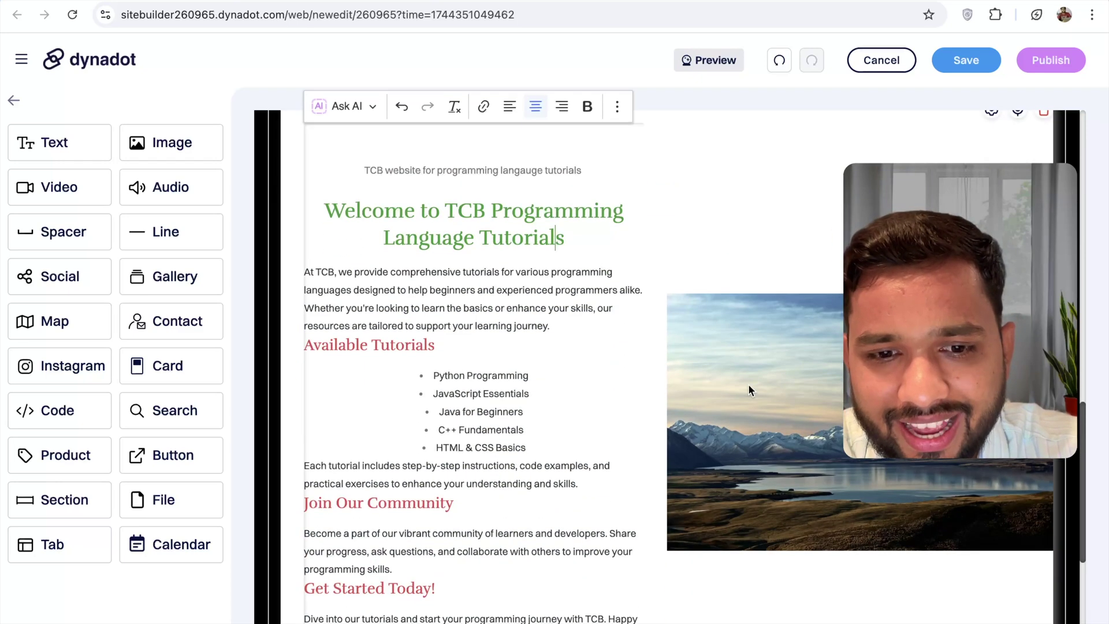
# - Switch the card to the stacked layout with a round lake image above the text, and save
pyautogui.click(739, 232)
pyautogui.scroll(4, 764, 370)
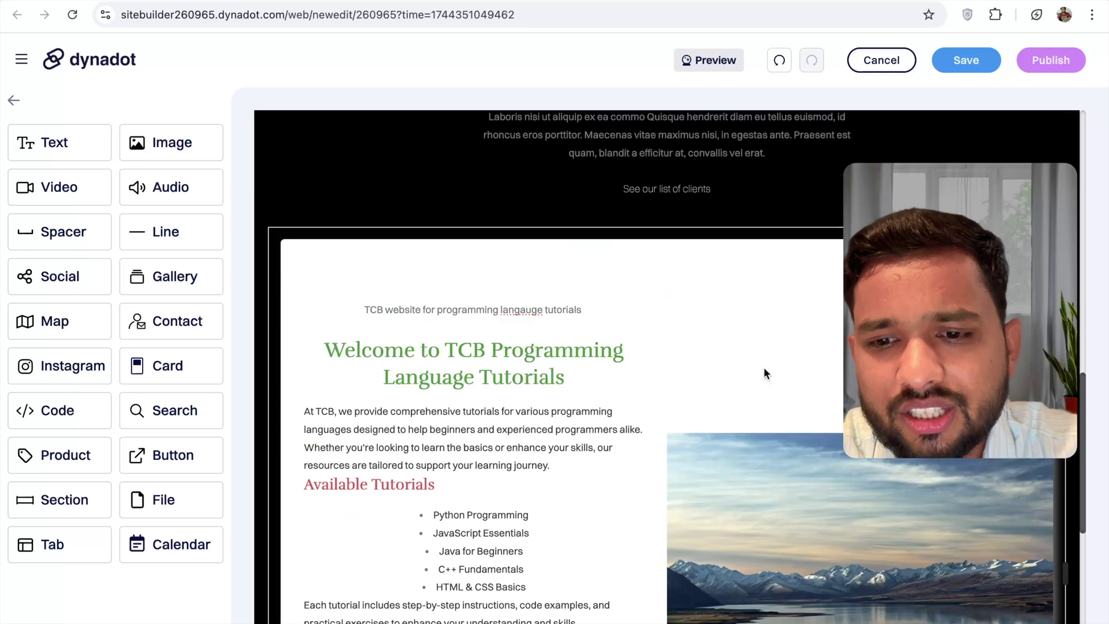
pyautogui.click(797, 480)
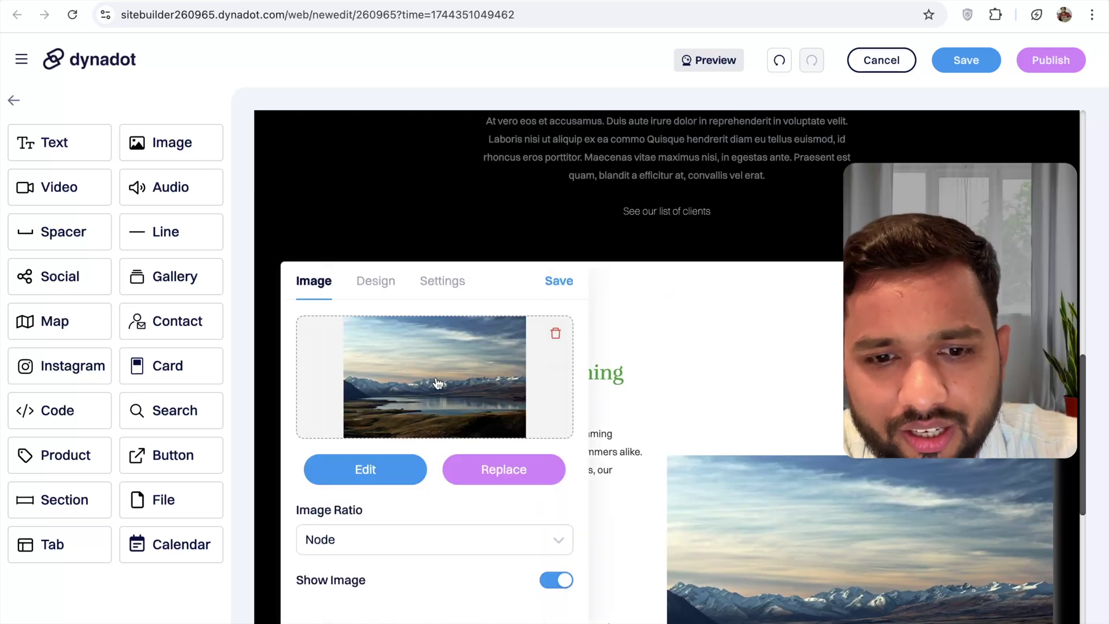
pyautogui.click(376, 281)
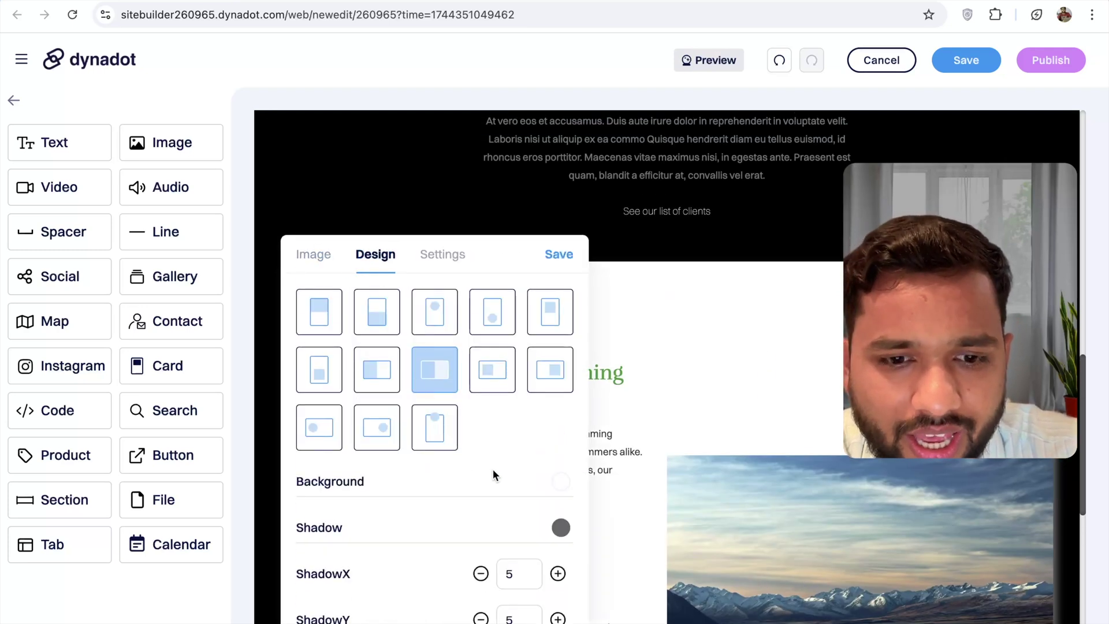
pyautogui.scroll(-1, 493, 469)
pyautogui.click(434, 414)
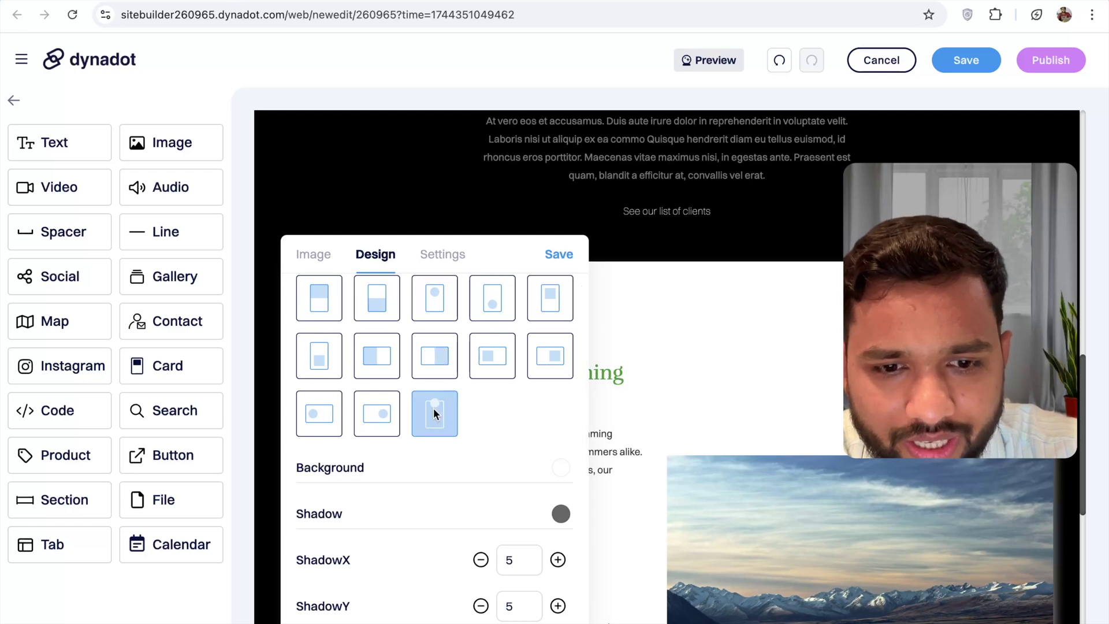
pyautogui.click(558, 254)
pyautogui.scroll(-1, 594, 411)
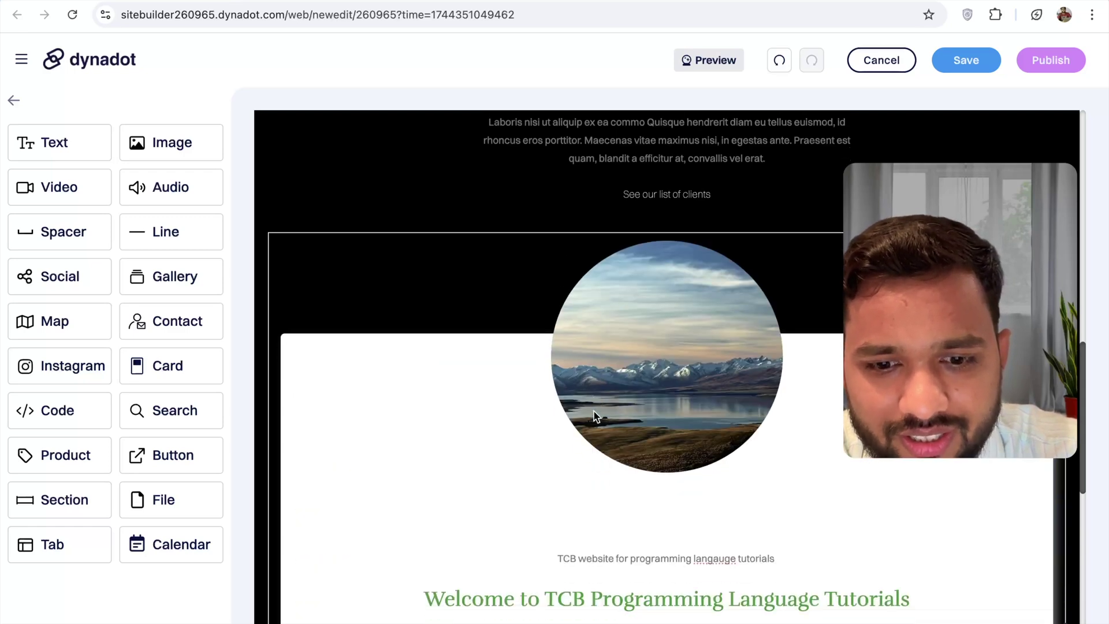
pyautogui.scroll(-10, 594, 411)
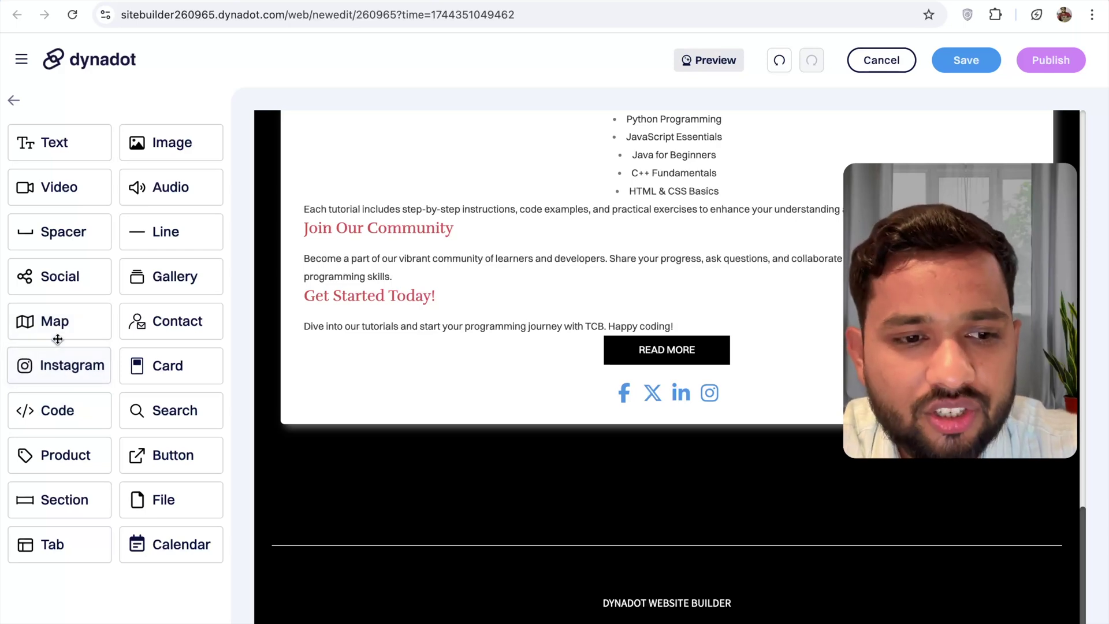
# - Add a Map block below the tutorial card
pyautogui.moveTo(46, 322); pyautogui.dragTo(587, 386)
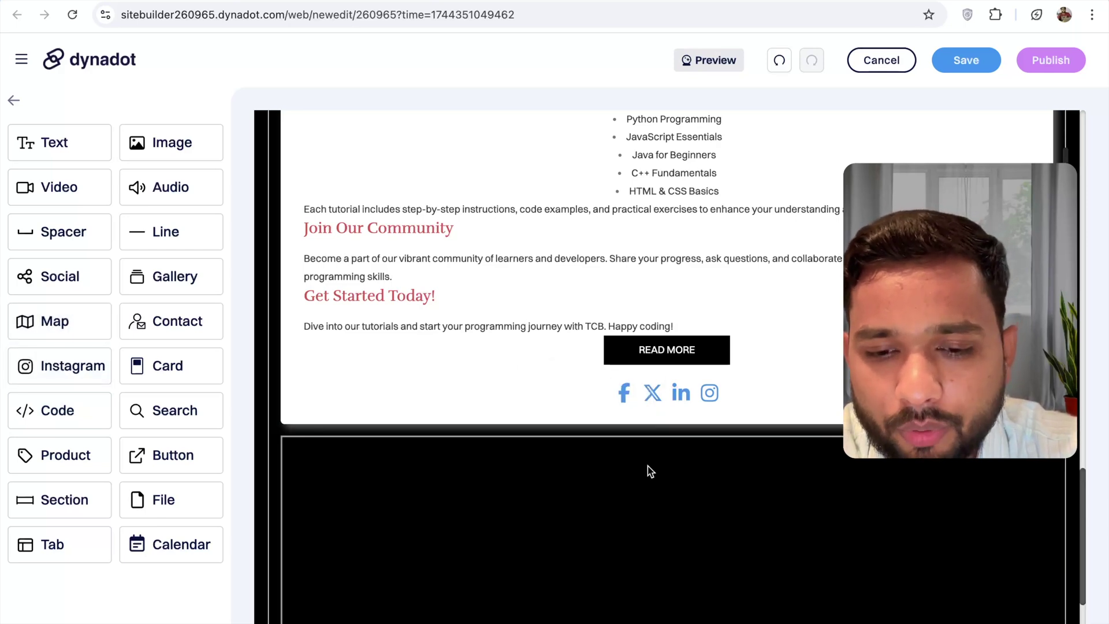
pyautogui.scroll(-5, 648, 467)
pyautogui.scroll(-1, 569, 425)
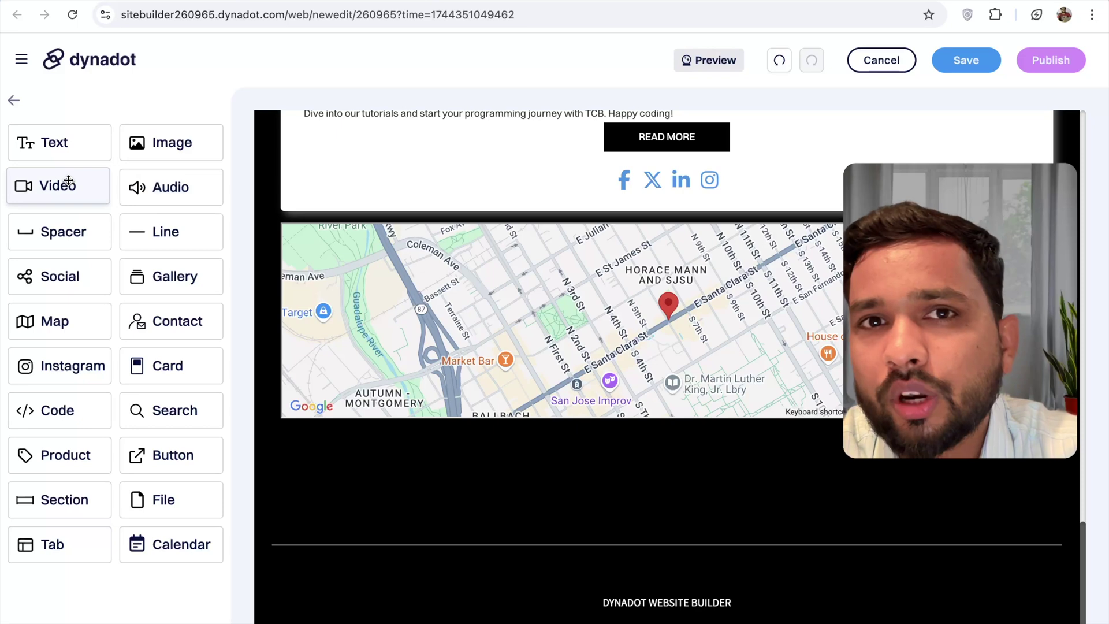
# - Add a Video block below the map and embed the pasted GitHub beginners YouTube link
pyautogui.moveTo(40, 184); pyautogui.dragTo(619, 462)
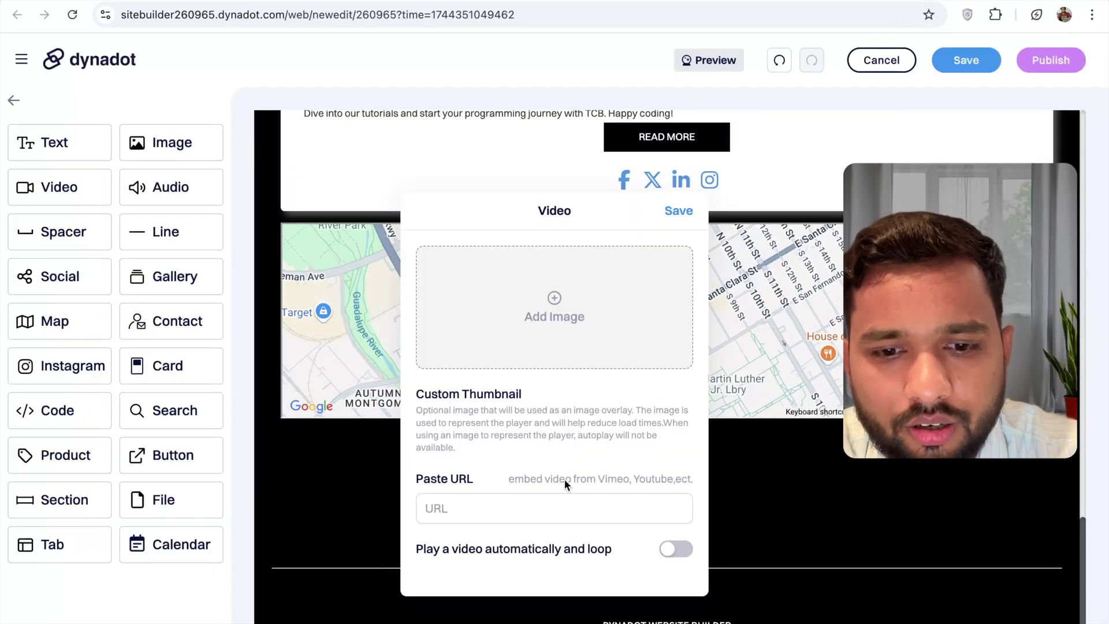
pyautogui.click(572, 508)
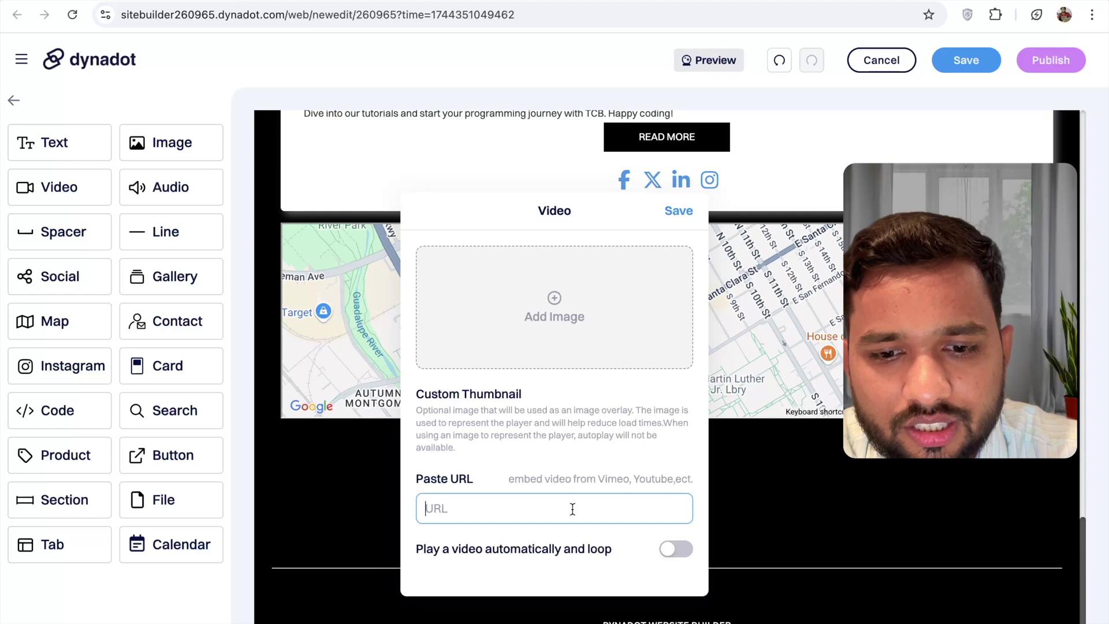
pyautogui.write('https://youtu.be/yLge6D2j8I4')
pyautogui.press('Return')
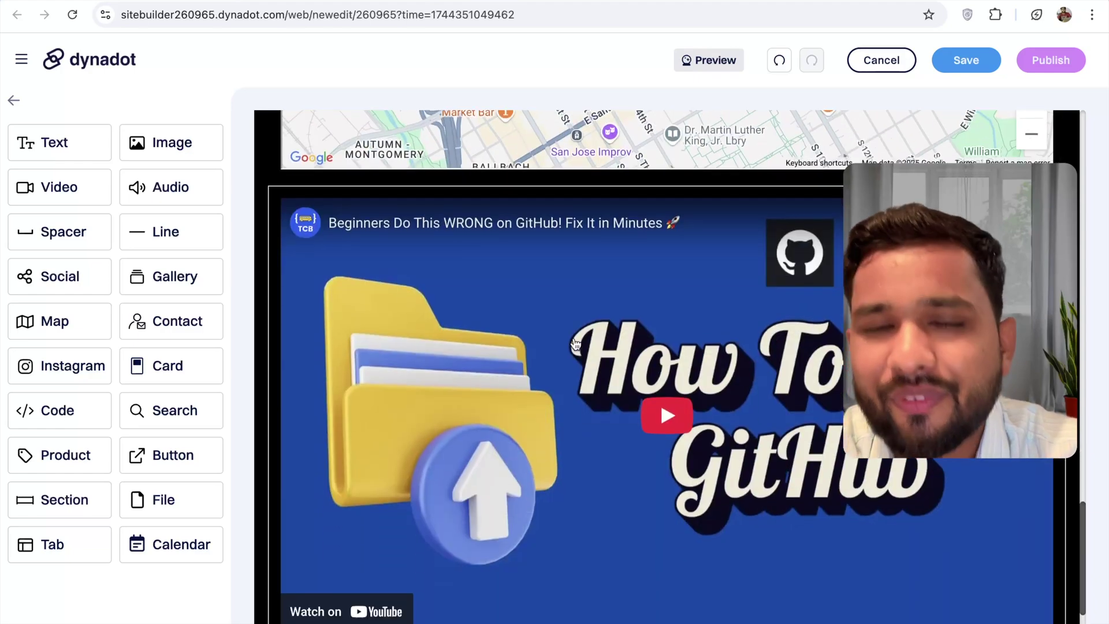
pyautogui.scroll(-3, 576, 345)
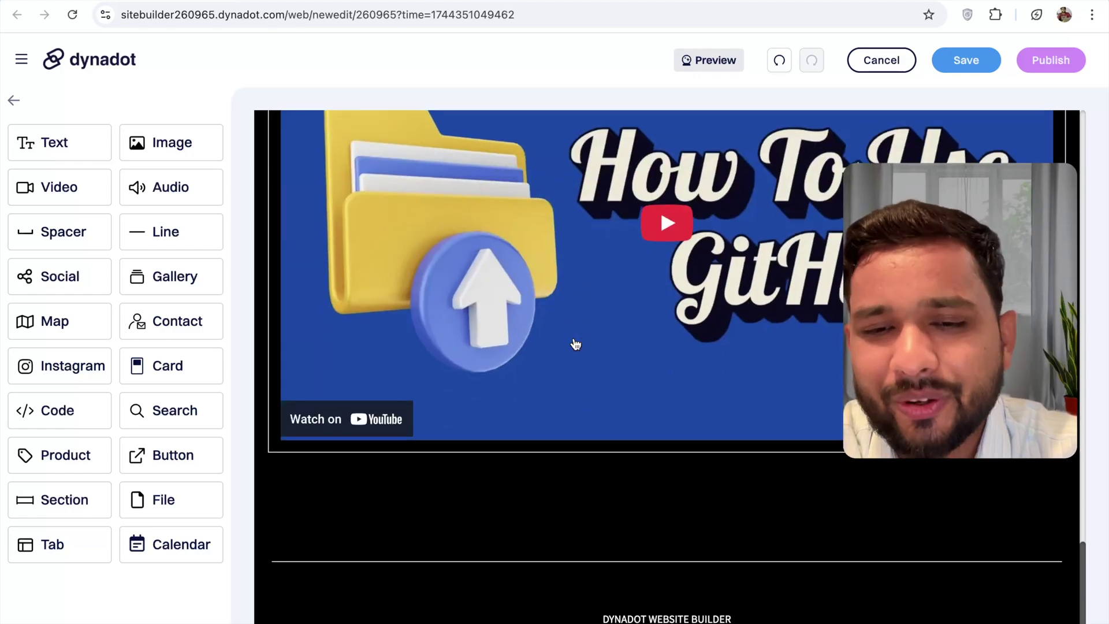
pyautogui.scroll(15, 572, 341)
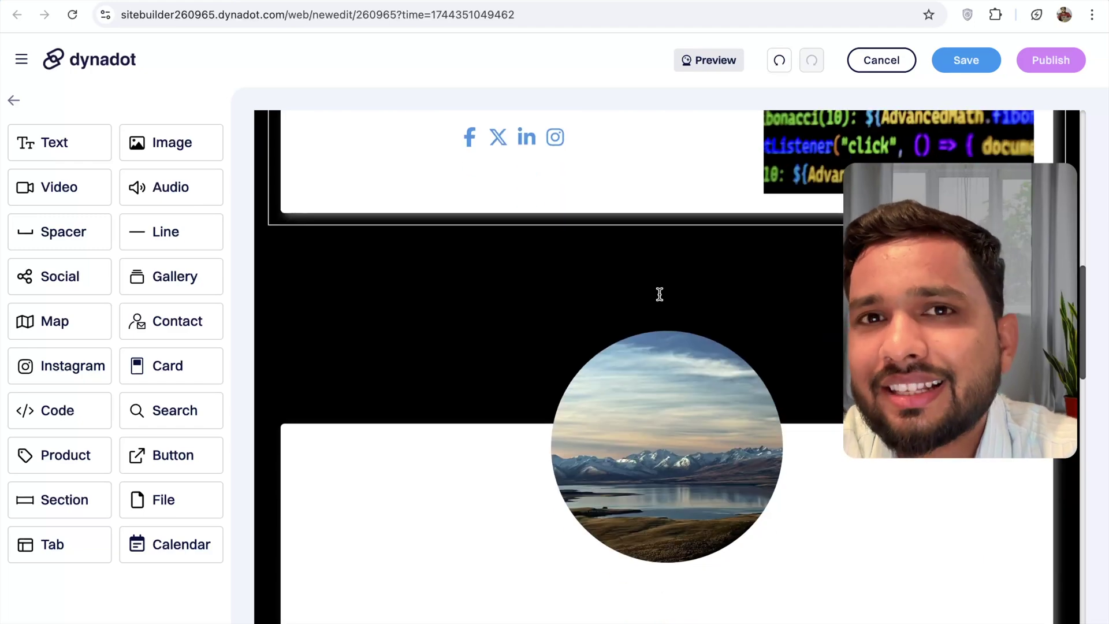
# - Save the edited tcbcode.com site and view the published live website
pyautogui.scroll(8, 660, 294)
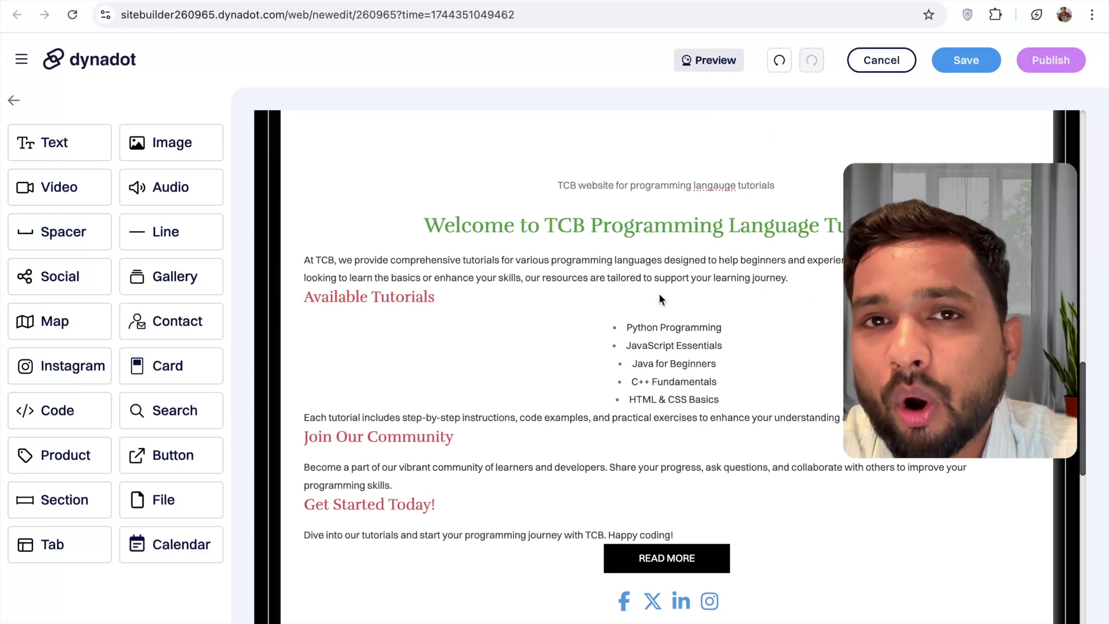
pyautogui.scroll(-3, 660, 297)
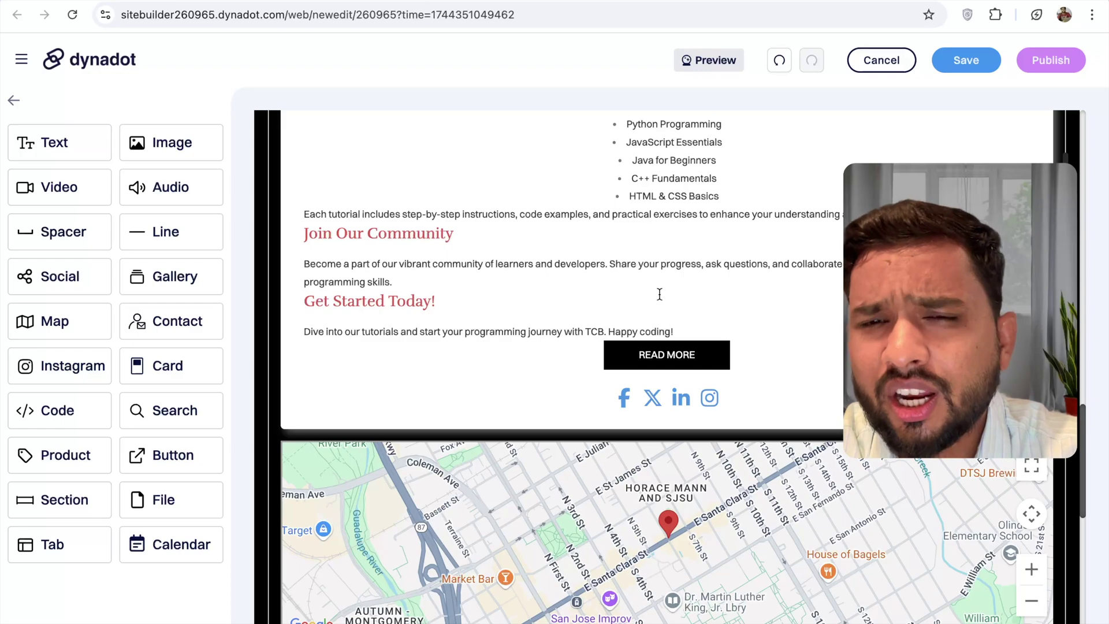
pyautogui.scroll(-5, 660, 294)
pyautogui.scroll(20, 660, 294)
pyautogui.scroll(1, 660, 293)
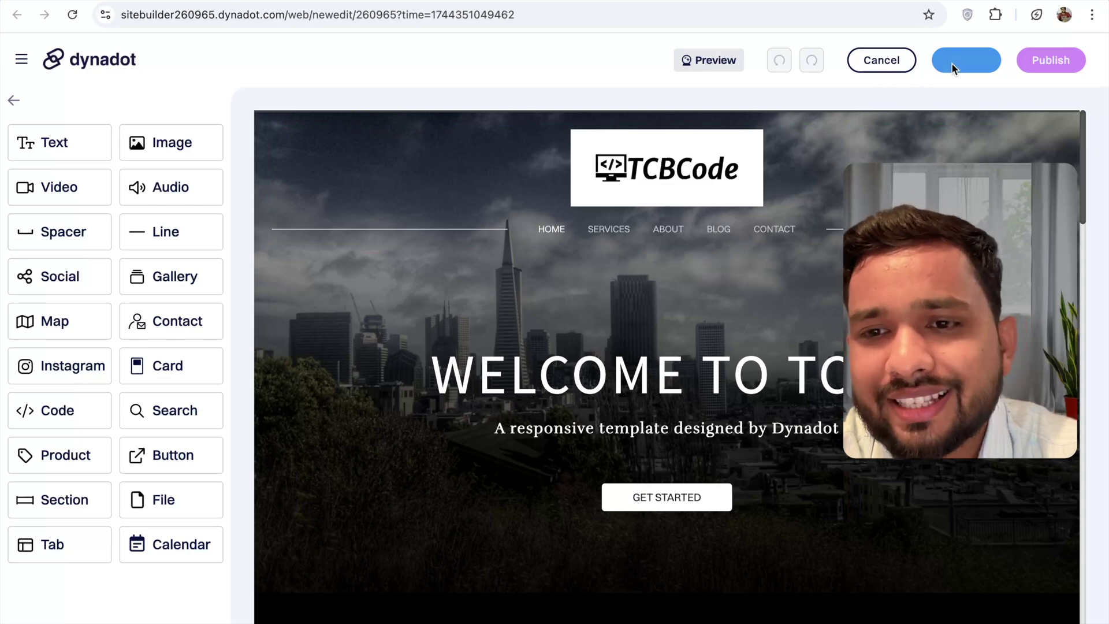
pyautogui.click(1050, 60)
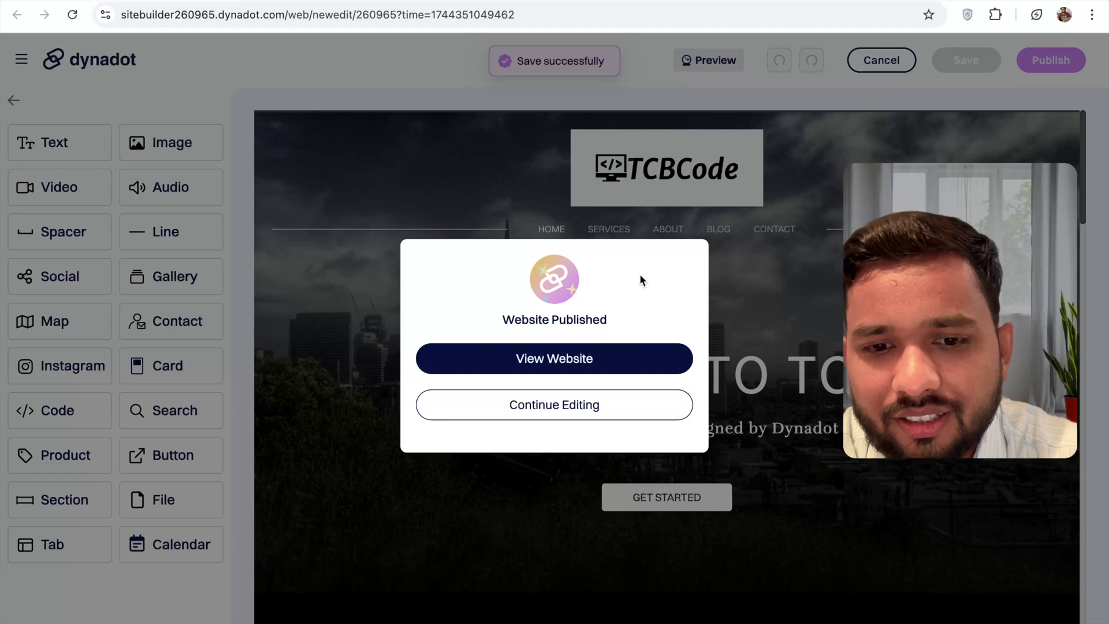
pyautogui.click(543, 359)
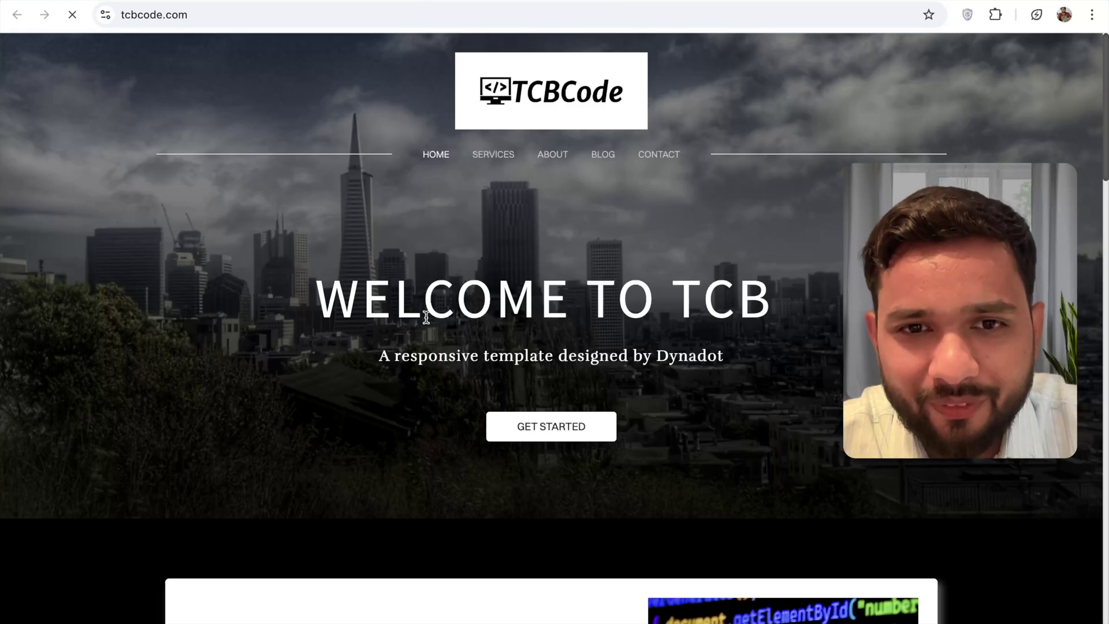
pyautogui.scroll(-5, 426, 317)
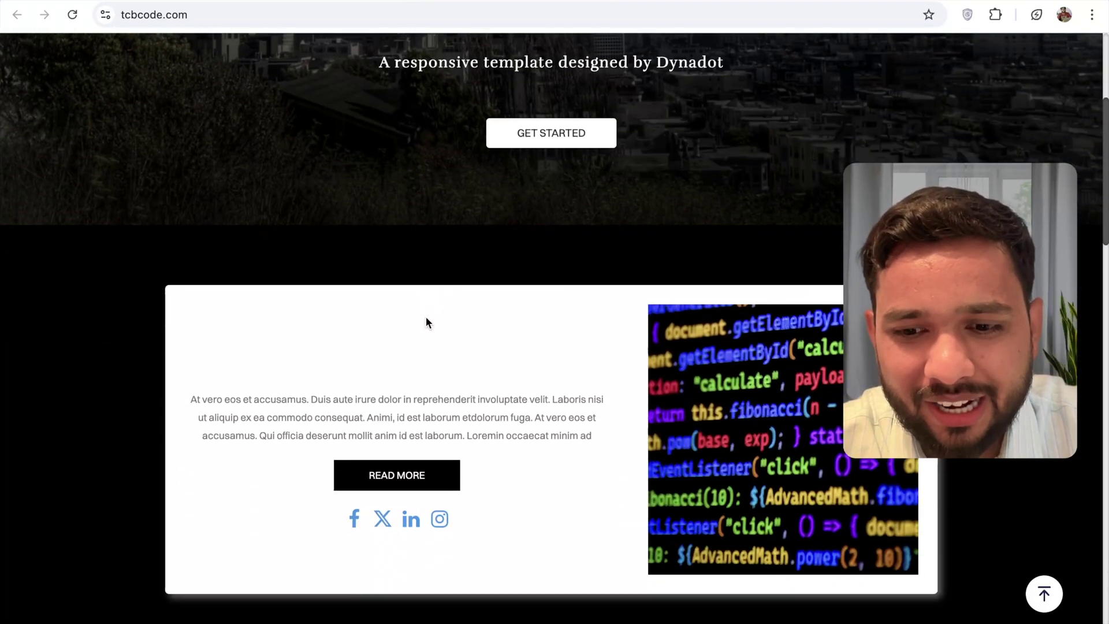
pyautogui.scroll(-3, 426, 322)
pyautogui.scroll(-7, 526, 331)
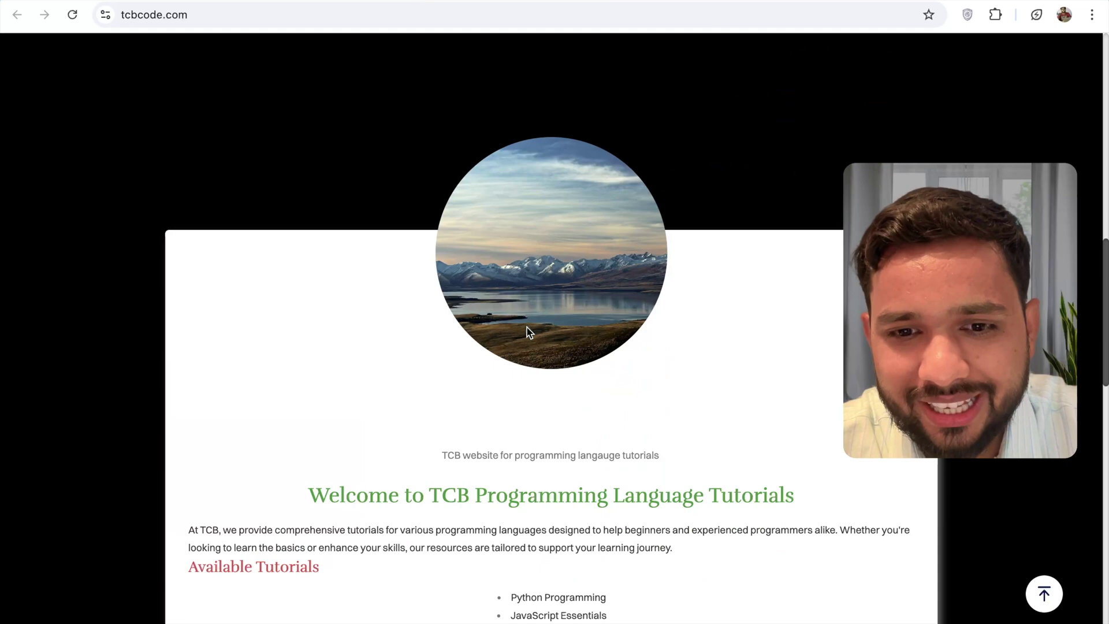
pyautogui.scroll(-4, 527, 331)
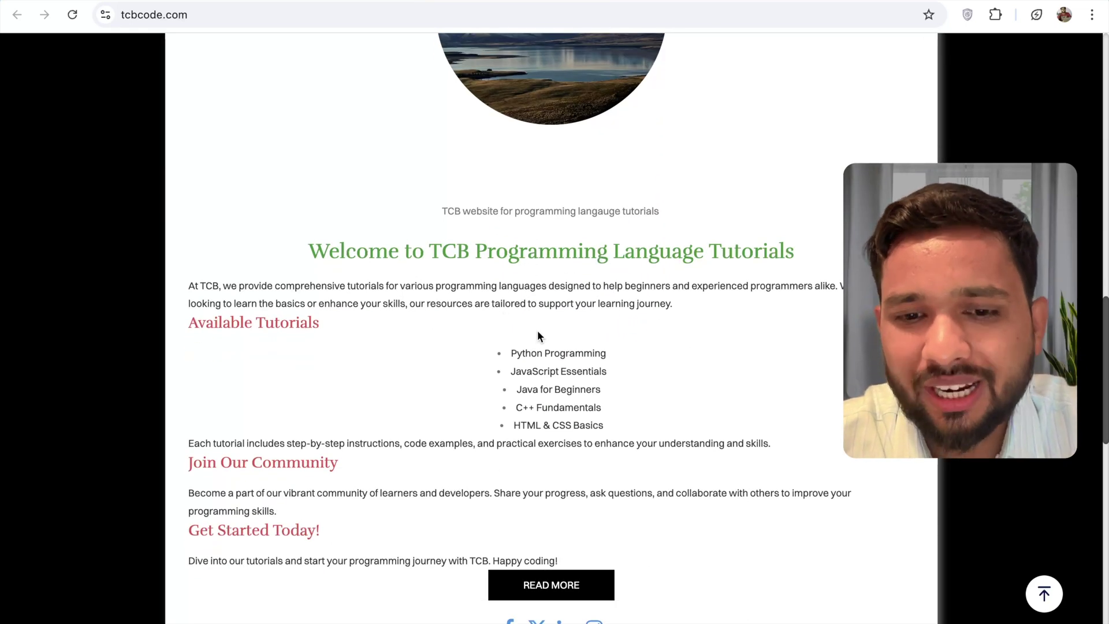
pyautogui.scroll(-17, 538, 331)
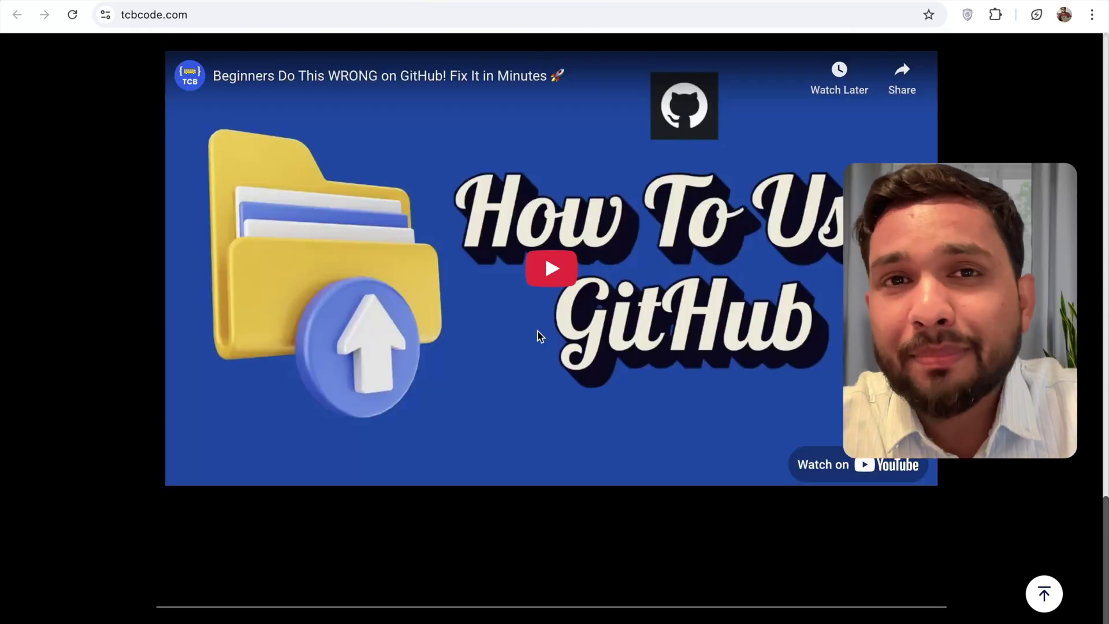
# - Open My Emails to see tcbcode.com on the Free plan, starting then cancelling Add Email
pyautogui.hotkey('ctrl', 'Tab')
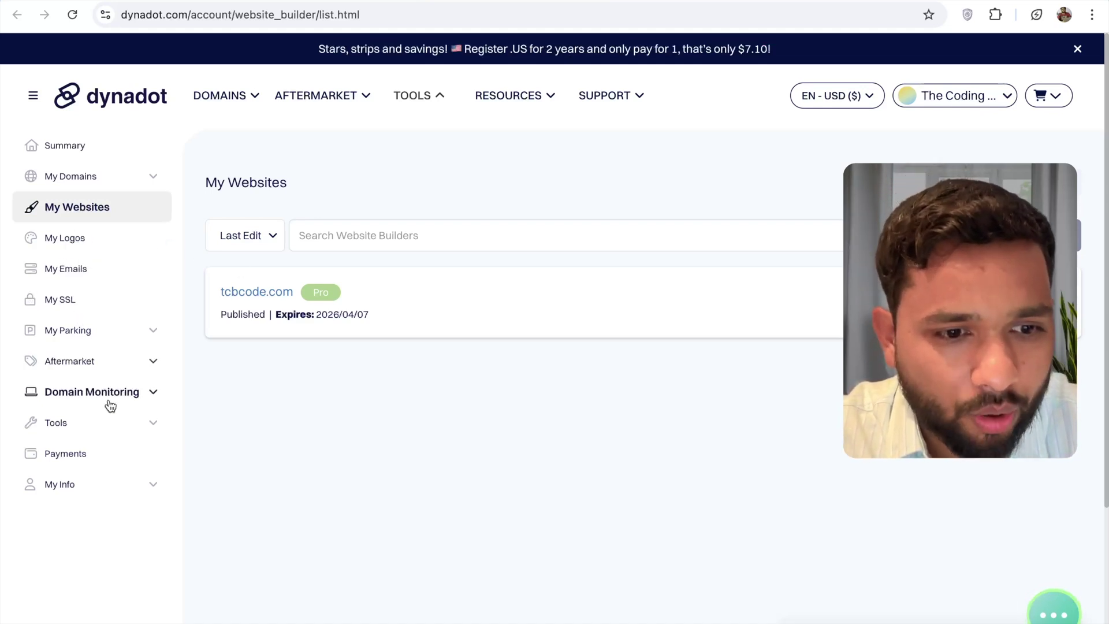
pyautogui.click(83, 276)
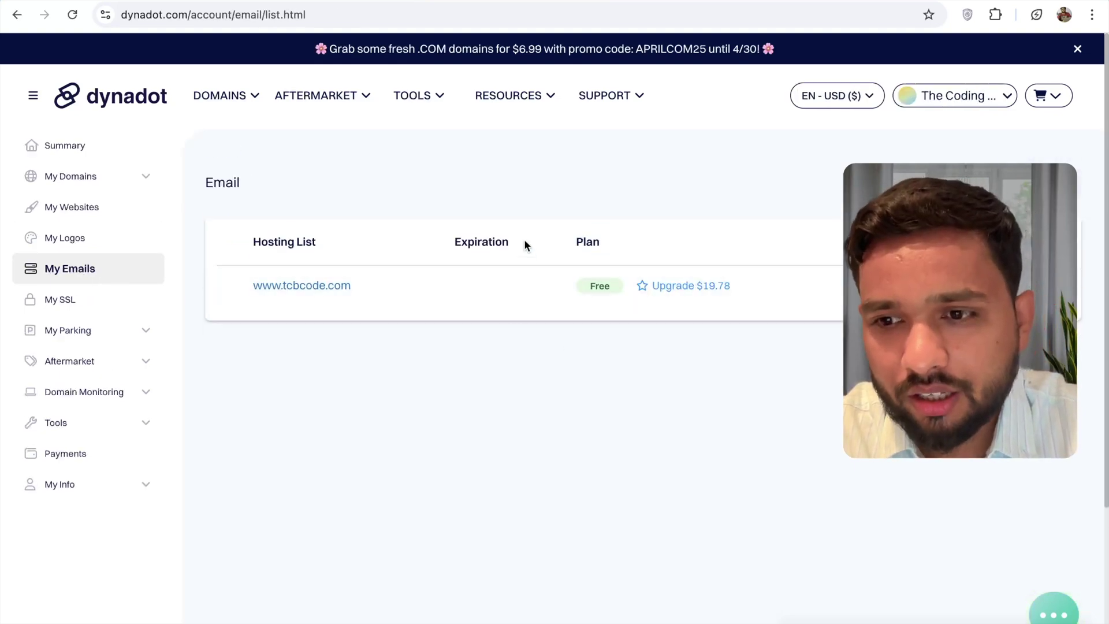
pyautogui.click(1011, 242)
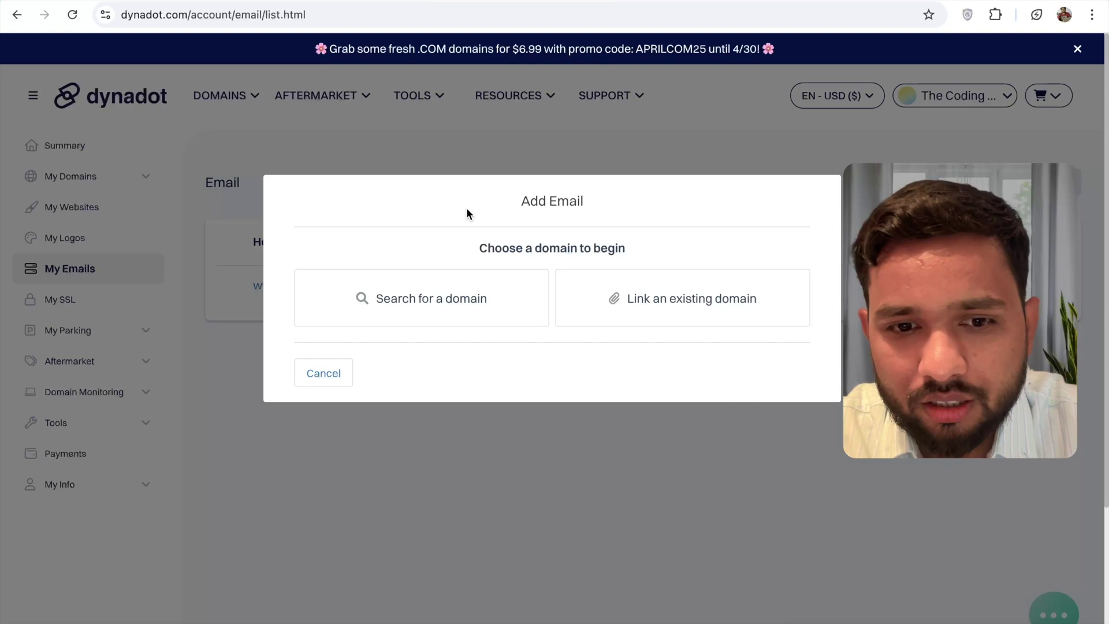
pyautogui.click(677, 297)
pyautogui.click(490, 386)
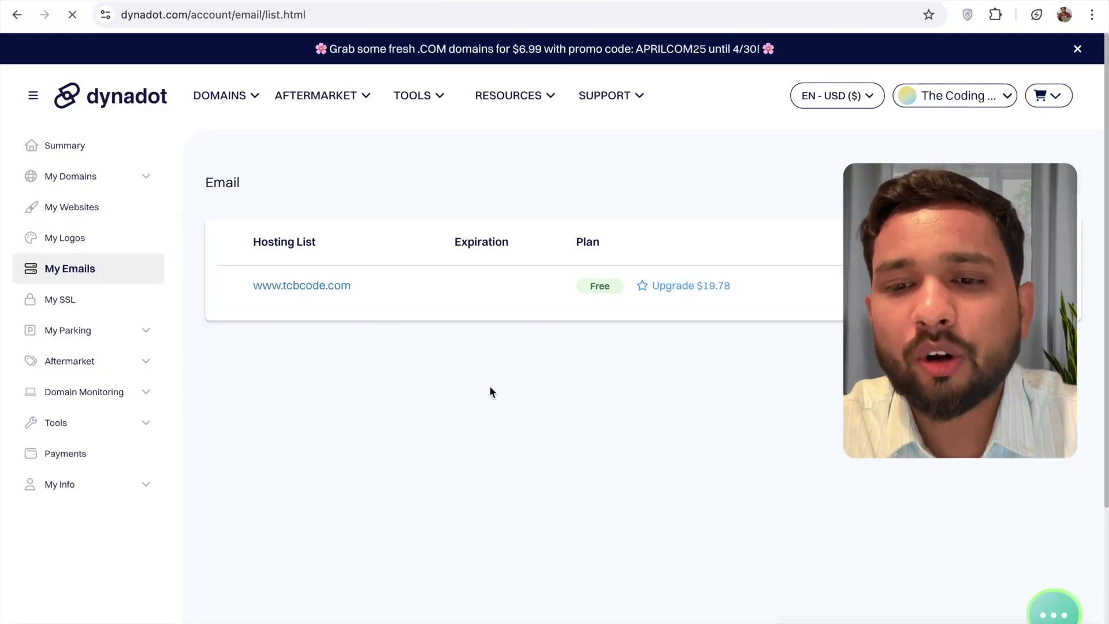